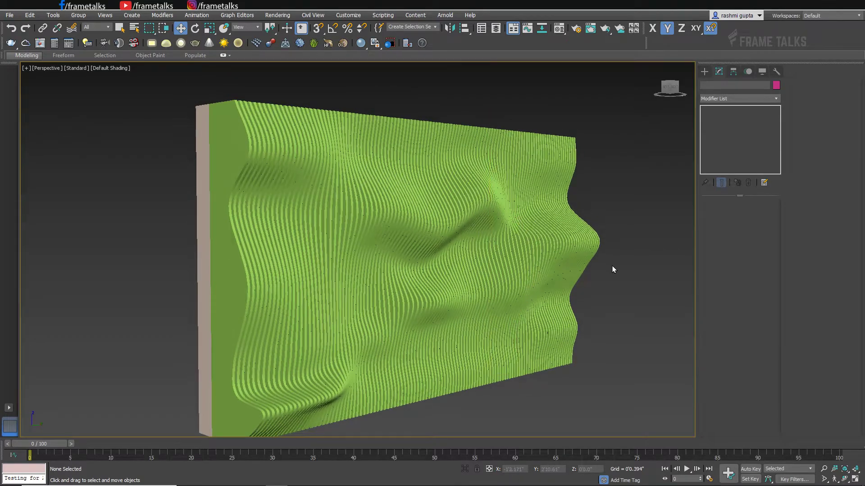
pyautogui.moveTo(616, 268)
pyautogui.keyDown('alt'); pyautogui.mouseDown(button='middle')
pyautogui.moveTo(539, 185)
pyautogui.moveTo(571, 213)
pyautogui.moveTo(333, 297)
pyautogui.moveTo(351, 301)
pyautogui.mouseUp(button='middle'); pyautogui.keyUp('alt')
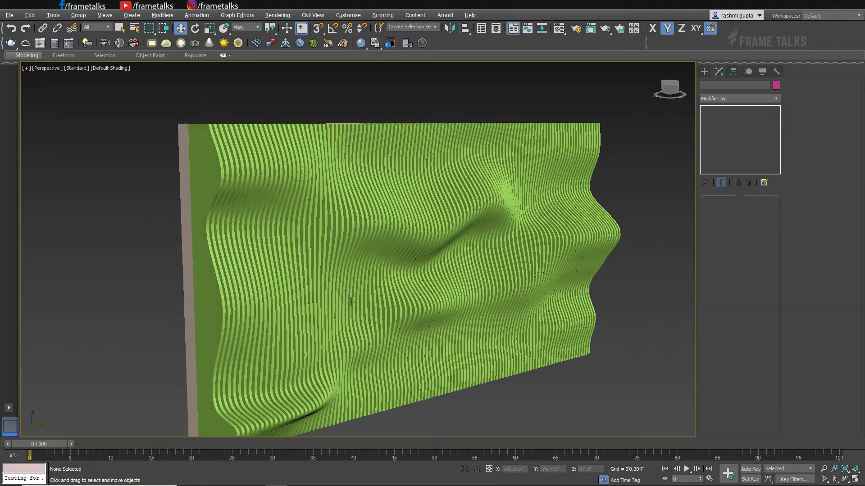
pyautogui.moveTo(456, 312); pyautogui.dragTo(454, 300, button='middle')
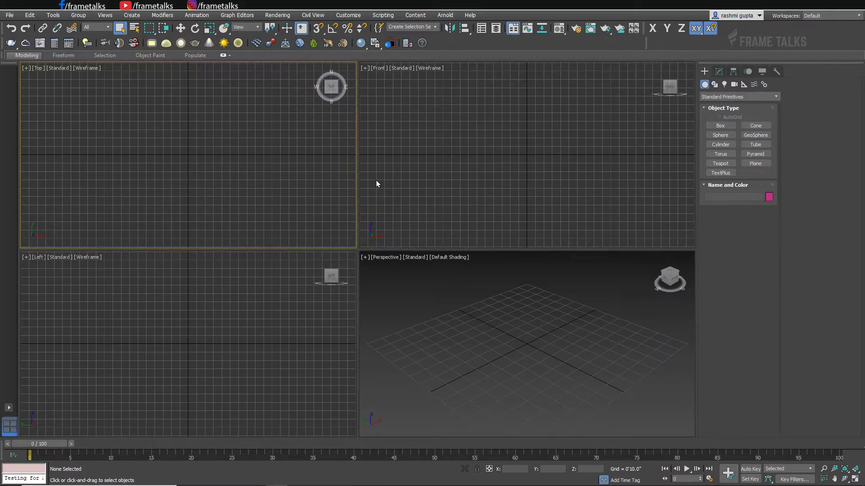
# Create a long, thin upright box about 10'3" high in the Front viewport and show it in the Perspective view
pyautogui.click(377, 180)
pyautogui.click(720, 126)
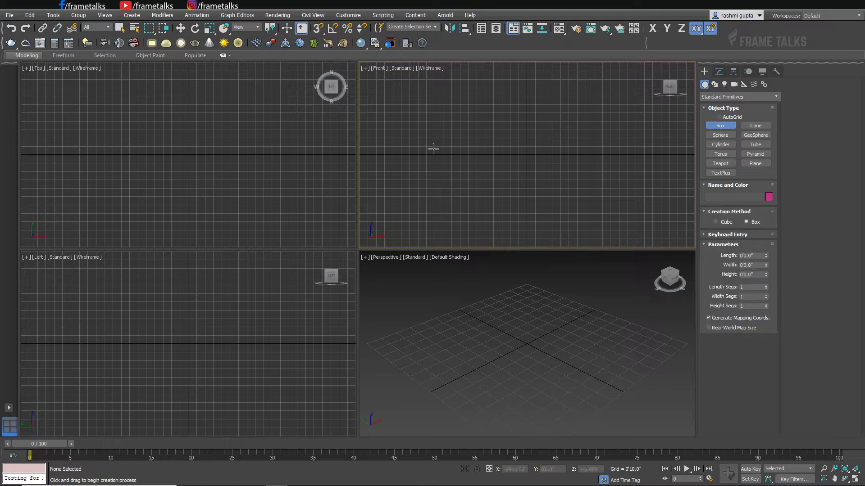
pyautogui.moveTo(390, 100); pyautogui.dragTo(628, 203)
pyautogui.click(627, 194)
pyautogui.rightClick(565, 320)
pyautogui.hotkey('alt', 'w')
pyautogui.scroll(-3, 541, 270)
pyautogui.moveTo(507, 239); pyautogui.dragTo(559, 284, button='middle')
pyautogui.scroll(-3, 504, 258)
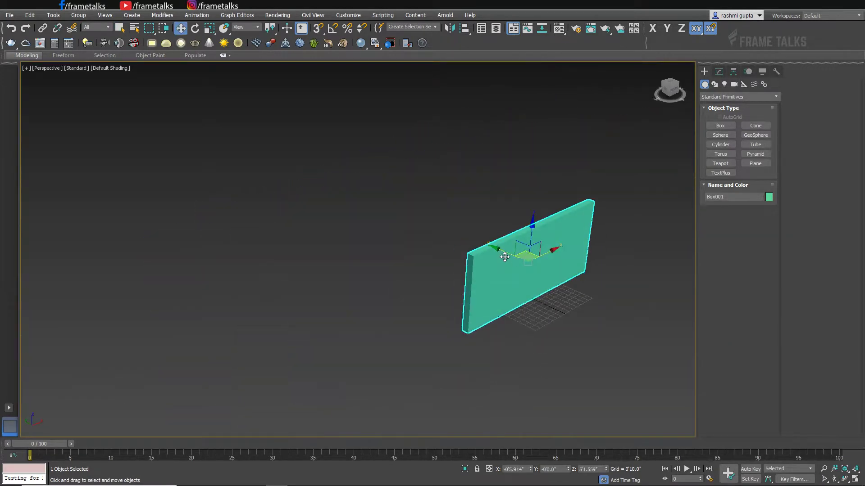
pyautogui.keyDown('alt'); pyautogui.moveTo(505, 257); pyautogui.dragTo(428, 265, button='middle'); pyautogui.keyUp('alt')
# Draw a rectangle spline in the Left view, snapped to opposite corners of the box's side outline
pyautogui.click(714, 84)
pyautogui.click(720, 133)
pyautogui.hotkey('alt', 'w')
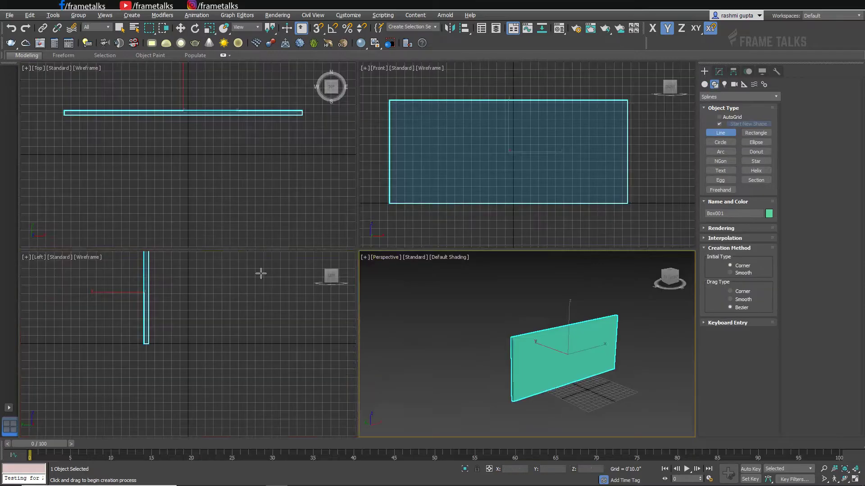
pyautogui.hotkey('alt', 'w')
pyautogui.scroll(3, 280, 129)
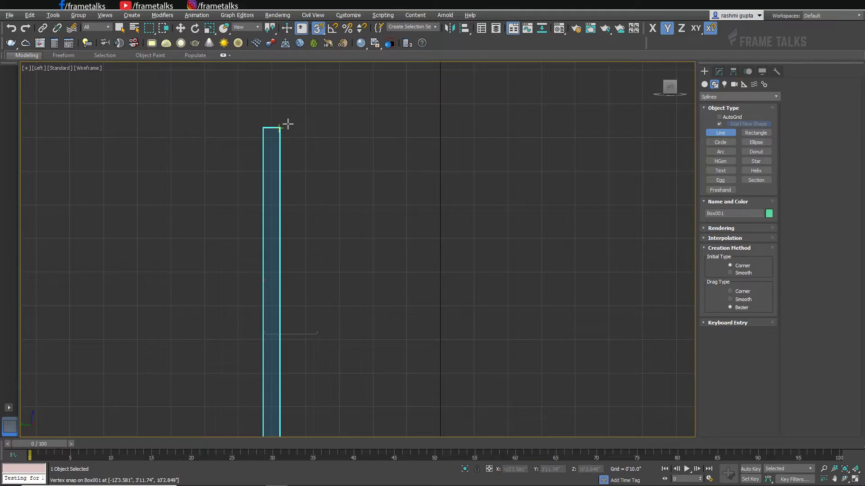
pyautogui.scroll(3, 277, 122)
pyautogui.scroll(-3, 347, 206)
pyautogui.rightClick(509, 187)
pyautogui.scroll(-2, 500, 175)
pyautogui.click(766, 134)
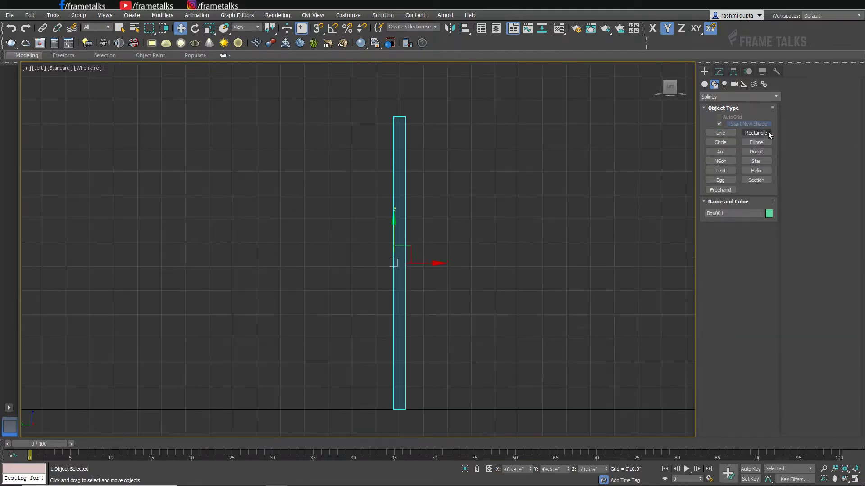
pyautogui.moveTo(425, 120); pyautogui.dragTo(387, 111, button='middle')
pyautogui.press('s')
pyautogui.moveTo(368, 108)
pyautogui.mouseDown()
pyautogui.moveTo(354, 418)
pyautogui.moveTo(356, 400)
pyautogui.mouseUp()
pyautogui.rightClick(388, 272)
# Move the rectangle clear of the box along X and convert it to an editable spline
pyautogui.press('s')
pyautogui.moveTo(388, 254); pyautogui.dragTo(418, 254)
pyautogui.rightClick(398, 273)
pyautogui.moveTo(440, 374)
pyautogui.click(527, 372)
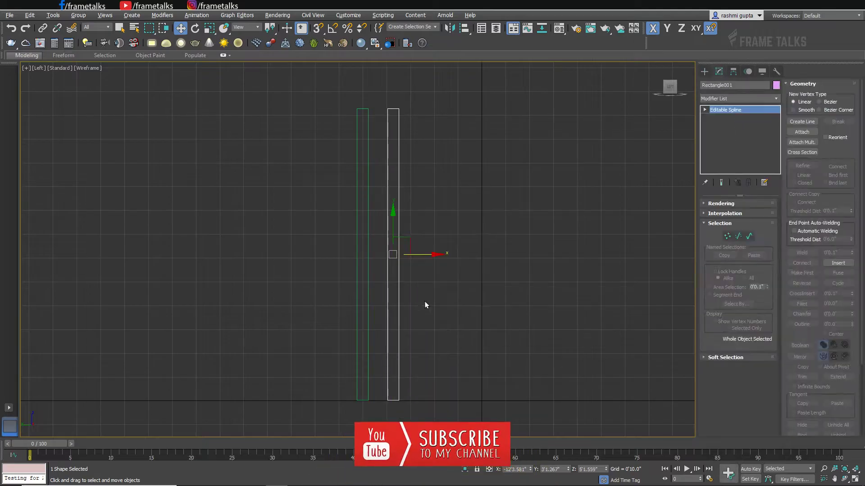
# Snap the rectangle against the box's front face and move its two outer corner vertices outward to widen it
pyautogui.press('s')
pyautogui.moveTo(388, 400); pyautogui.dragTo(424, 401)
pyautogui.press('1')
pyautogui.click(379, 108)
pyautogui.keyDown('ctrl'); pyautogui.click(379, 401); pyautogui.keyUp('ctrl')
pyautogui.press('s')
# Refine the rectangle's outer vertical edge with four new vertices spread along its height
pyautogui.rightClick(509, 251)
pyautogui.click(486, 291)
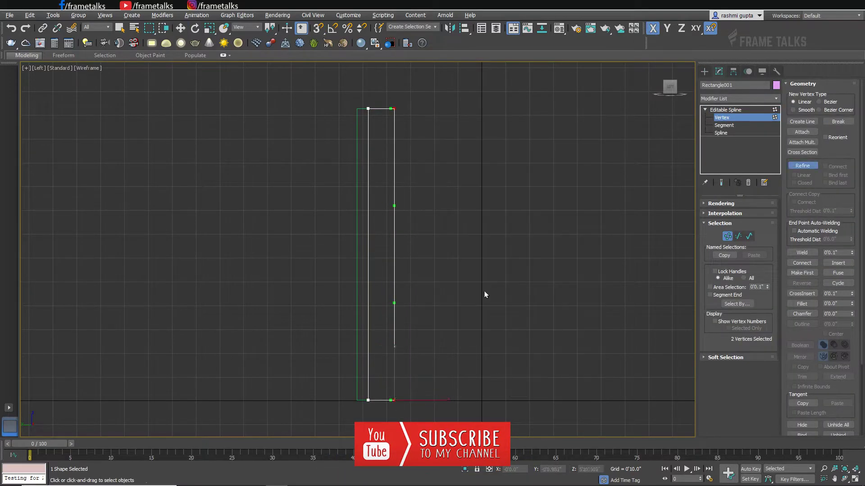
pyautogui.click(394, 226)
pyautogui.click(394, 299)
pyautogui.rightClick(395, 356)
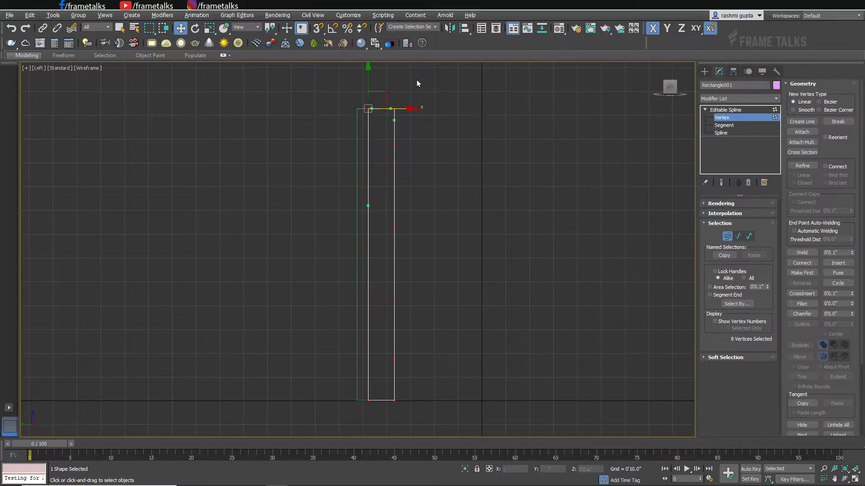
# Convert all the spline's vertices to corner points and add one more vertex between the two upper refined ones
pyautogui.moveTo(383, 245); pyautogui.dragTo(383, 247)
pyautogui.rightClick(422, 200)
pyautogui.click(414, 240)
pyautogui.click(394, 186)
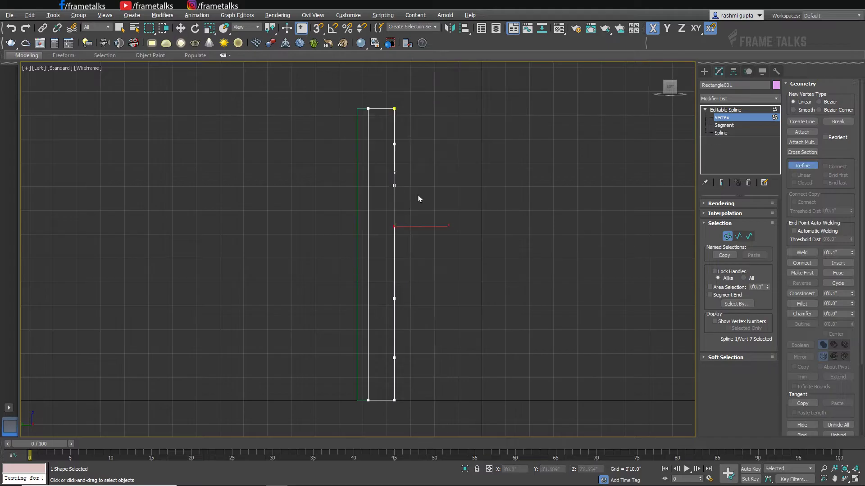
pyautogui.rightClick(419, 199)
# Shift the outer-edge vertices alternately inward and outward to form an irregular zigzag profile
pyautogui.click(394, 185)
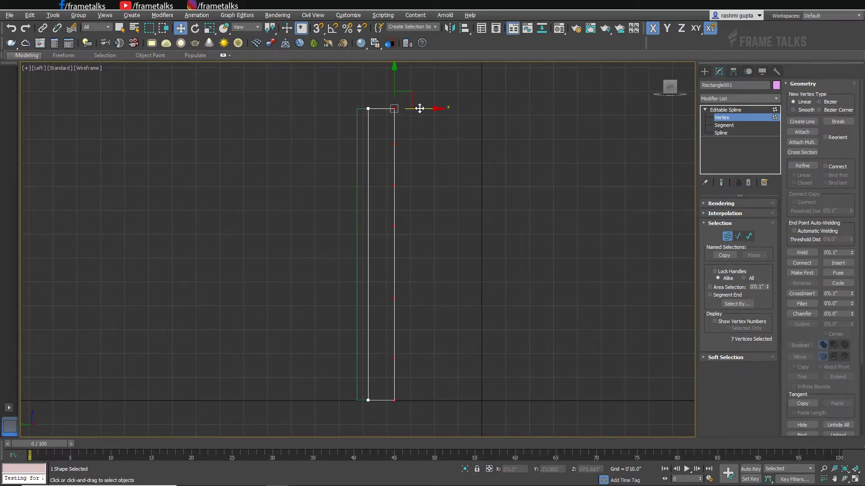
pyautogui.moveTo(419, 108); pyautogui.dragTo(424, 108)
pyautogui.click(399, 144)
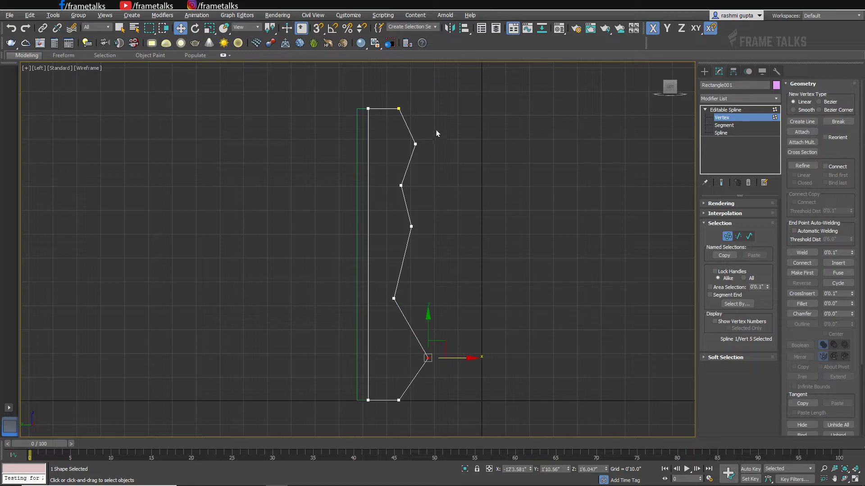
# Smooth the intermediate outer vertices so the zigzag edge becomes a flowing wave, leaving the end corners sharp
pyautogui.moveTo(436, 134); pyautogui.dragTo(382, 407)
pyautogui.keyDown('alt'); pyautogui.click(399, 400); pyautogui.keyUp('alt')
pyautogui.rightClick(422, 265)
pyautogui.click(412, 219)
pyautogui.click(405, 184)
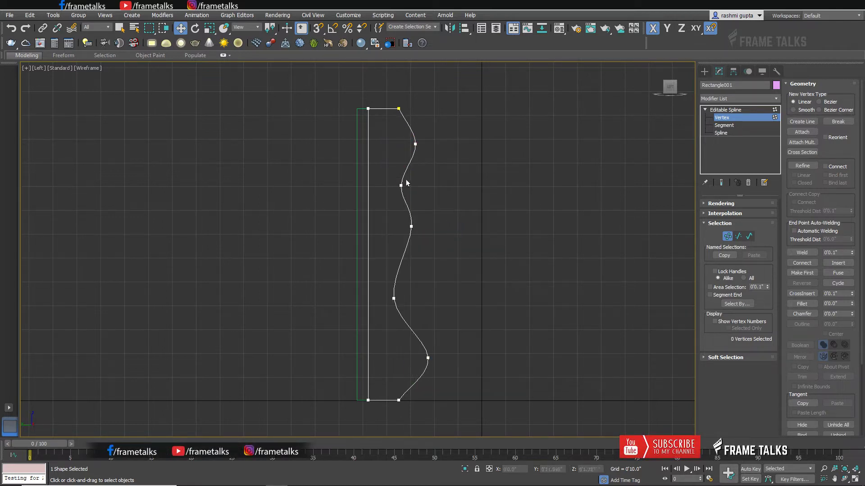
pyautogui.click(491, 165)
# Return to the Perspective view and leave vertex editing of the wavy spline
pyautogui.press('f')
pyautogui.press('p')
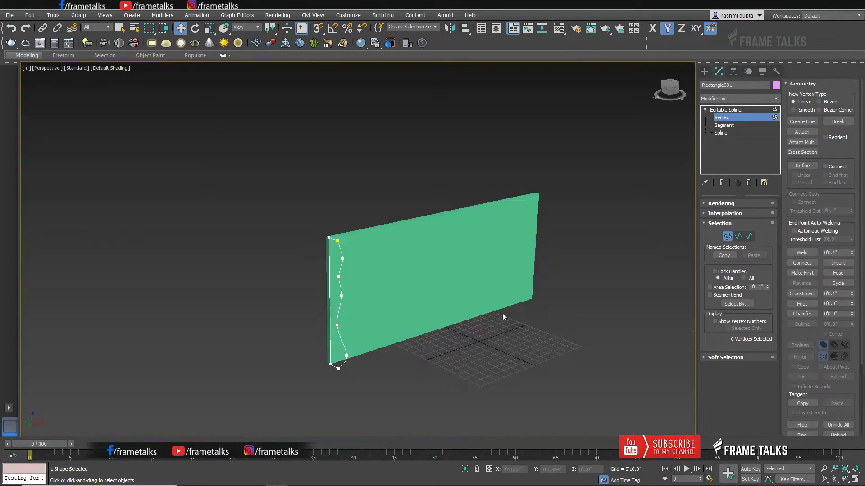
pyautogui.keyDown('alt'); pyautogui.moveTo(439, 294); pyautogui.dragTo(468, 292, button='middle'); pyautogui.keyUp('alt')
pyautogui.click(716, 110)
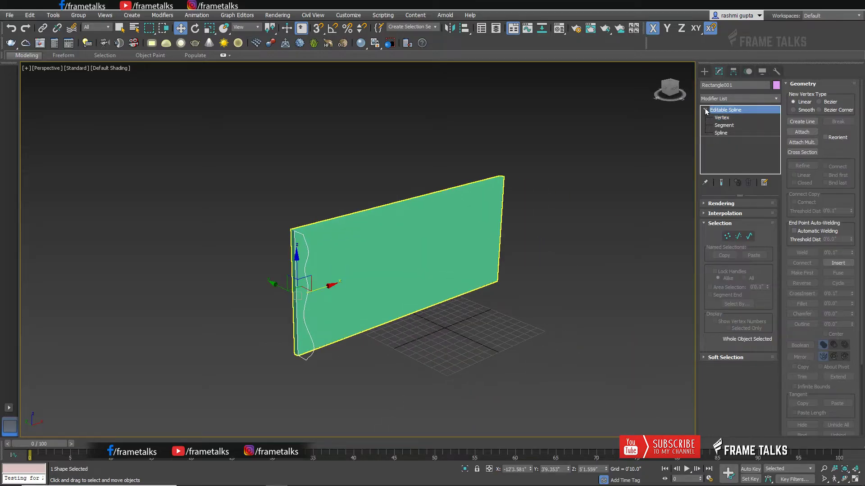
pyautogui.click(705, 109)
pyautogui.click(559, 189)
# Select the wavy spline in front of the box's near end and turn on Auto Key recording
pyautogui.keyDown('alt'); pyautogui.moveTo(401, 280); pyautogui.dragTo(302, 312, button='middle'); pyautogui.keyUp('alt')
pyautogui.scroll(3, 301, 313)
pyautogui.click(281, 375)
pyautogui.moveTo(360, 354)
pyautogui.keyDown('alt'); pyautogui.mouseDown(button='middle')
pyautogui.moveTo(419, 342)
pyautogui.moveTo(344, 361)
pyautogui.mouseUp(button='middle'); pyautogui.keyUp('alt')
pyautogui.keyDown('alt'); pyautogui.moveTo(363, 313); pyautogui.dragTo(256, 314, button='middle'); pyautogui.keyUp('alt')
pyautogui.keyDown('alt'); pyautogui.moveTo(256, 314); pyautogui.dragTo(273, 314, button='middle'); pyautogui.keyUp('alt')
pyautogui.press('n')
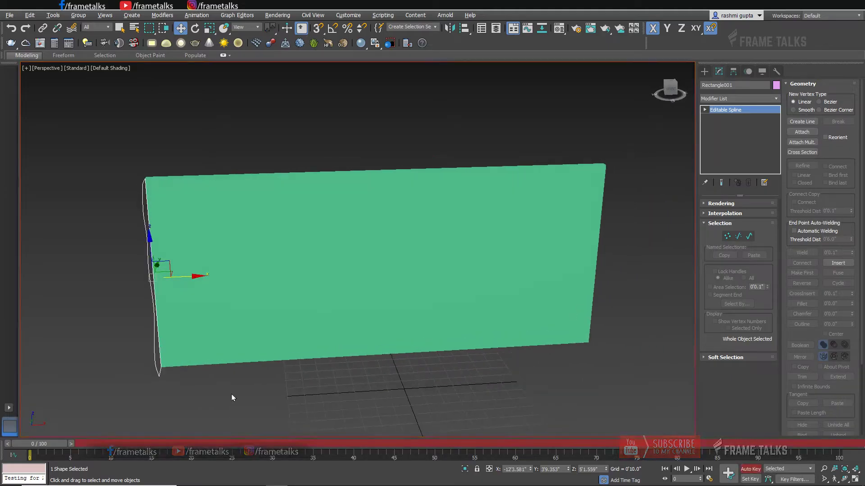
pyautogui.keyDown('alt'); pyautogui.moveTo(130, 334); pyautogui.dragTo(216, 332, button='middle'); pyautogui.keyUp('alt')
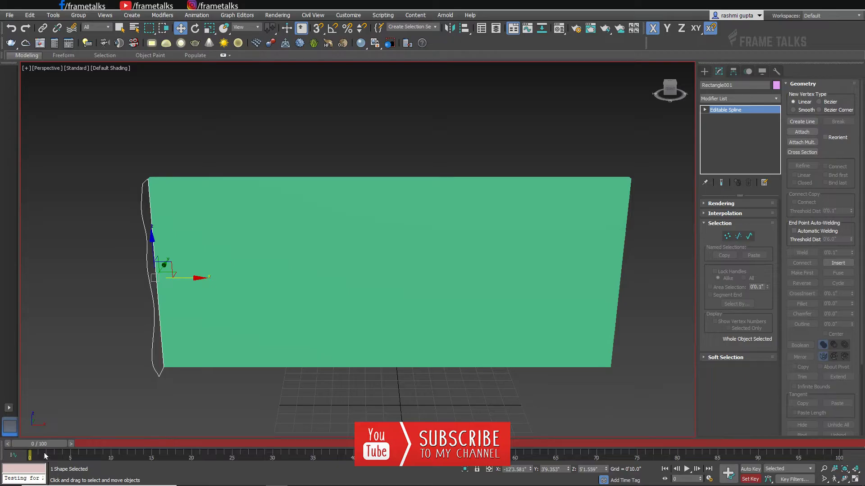
# Try to move the wavy spline to the box's far end at frame 100 using vertex snapping
pyautogui.press('s')
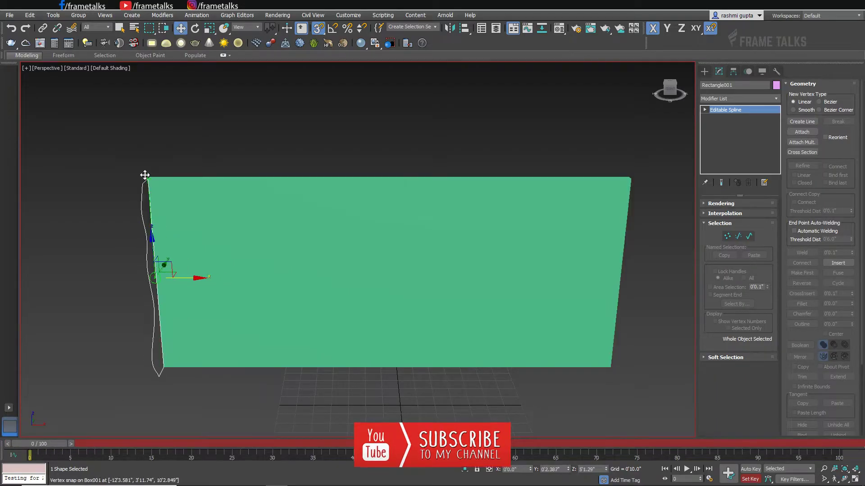
pyautogui.moveTo(145, 175); pyautogui.dragTo(147, 179)
pyautogui.press('s')
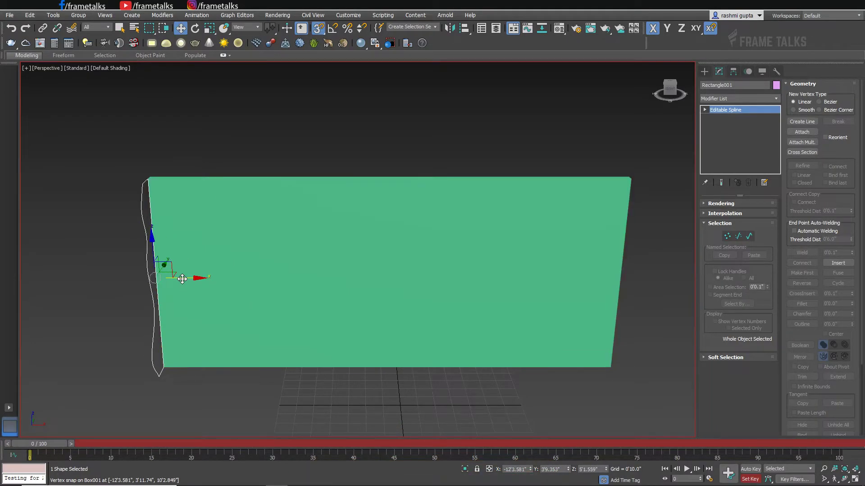
pyautogui.moveTo(181, 280); pyautogui.dragTo(375, 265)
pyautogui.rightClick(375, 265)
pyautogui.moveTo(49, 448); pyautogui.dragTo(826, 444)
pyautogui.moveTo(612, 156); pyautogui.dragTo(637, 199)
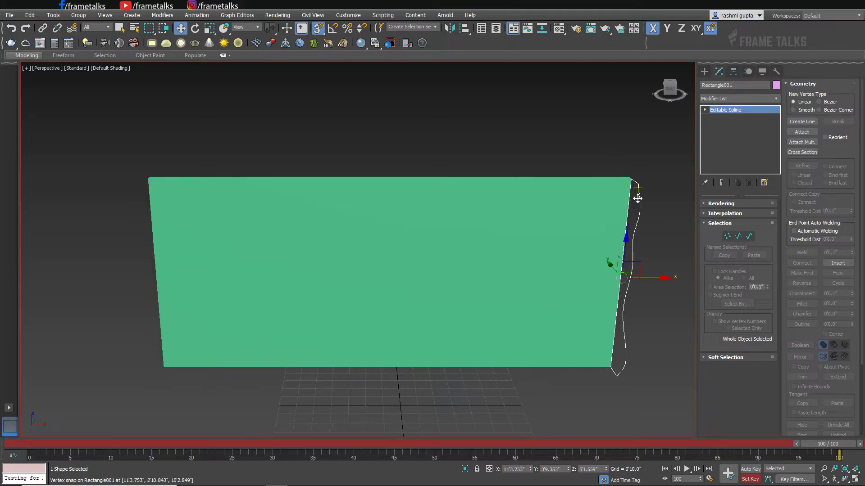
pyautogui.hotkey('ctrl', 'z')
# With Auto Key on, animate the wavy spline along X to the box's far end at frame 100
pyautogui.click(756, 469)
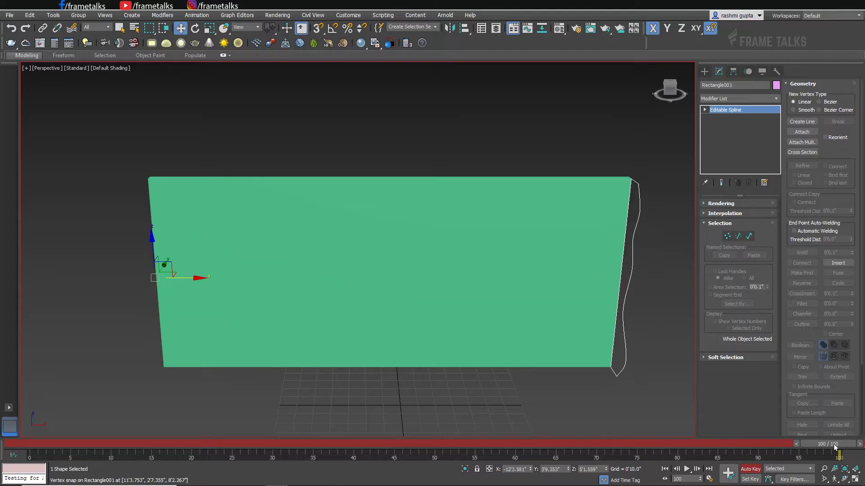
pyautogui.moveTo(833, 447)
pyautogui.mouseDown()
pyautogui.moveTo(46, 446)
pyautogui.moveTo(833, 446)
pyautogui.mouseUp()
pyautogui.press('s')
pyautogui.moveTo(202, 277); pyautogui.dragTo(628, 178)
pyautogui.moveTo(830, 446)
pyautogui.mouseDown()
pyautogui.moveTo(275, 446)
pyautogui.moveTo(815, 446)
pyautogui.mouseUp()
pyautogui.keyDown('alt'); pyautogui.moveTo(377, 349); pyautogui.dragTo(531, 252, button='middle'); pyautogui.keyUp('alt')
# At frame 15, reshape the wavy profile in the Left view by repositioning its outer vertices
pyautogui.moveTo(64, 443); pyautogui.dragTo(164, 457)
pyautogui.press('w')
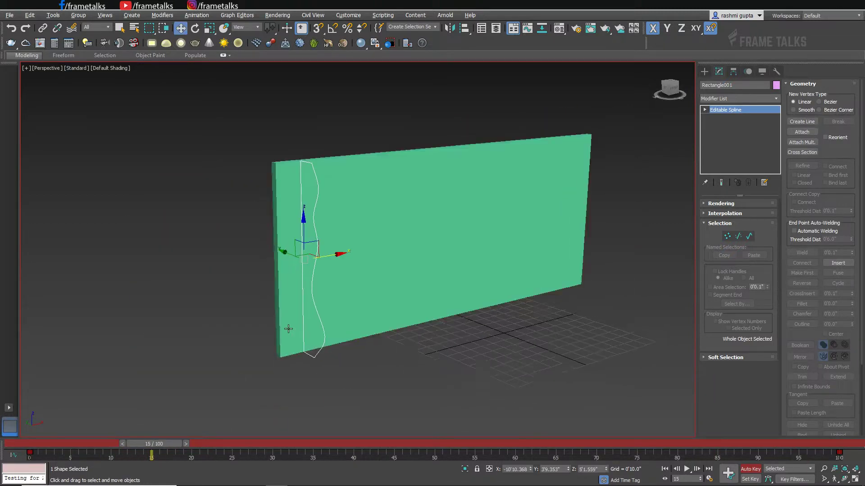
pyautogui.keyDown('alt'); pyautogui.moveTo(284, 329); pyautogui.dragTo(286, 303, button='middle'); pyautogui.keyUp('alt')
pyautogui.hotkey('alt', 'w')
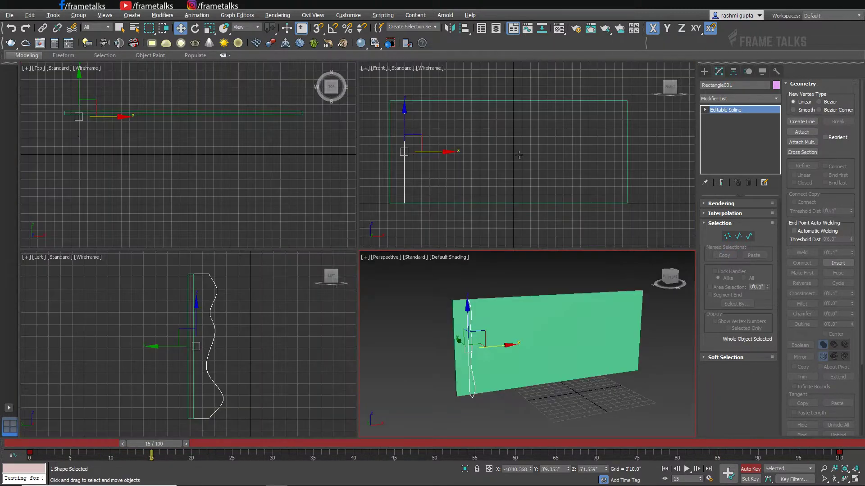
pyautogui.hotkey('alt', 'w')
pyautogui.click(704, 110)
pyautogui.click(722, 117)
pyautogui.click(413, 358)
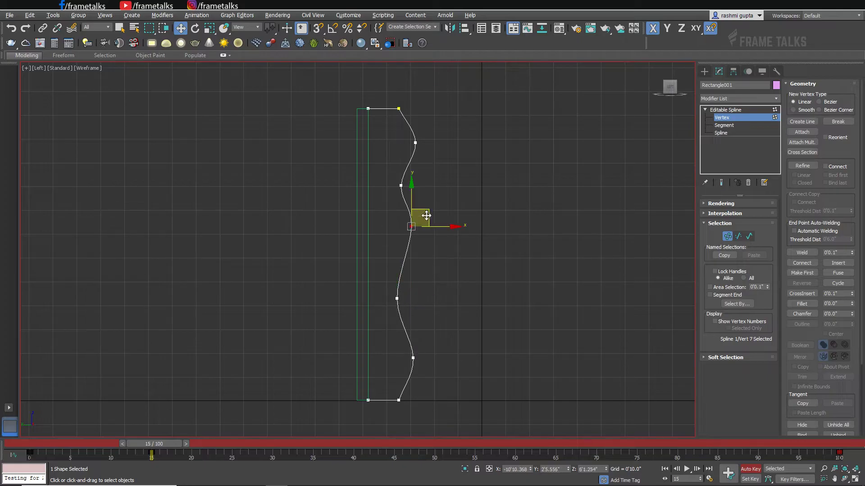
pyautogui.click(401, 186)
pyautogui.moveTo(411, 169); pyautogui.dragTo(403, 180)
pyautogui.click(416, 143)
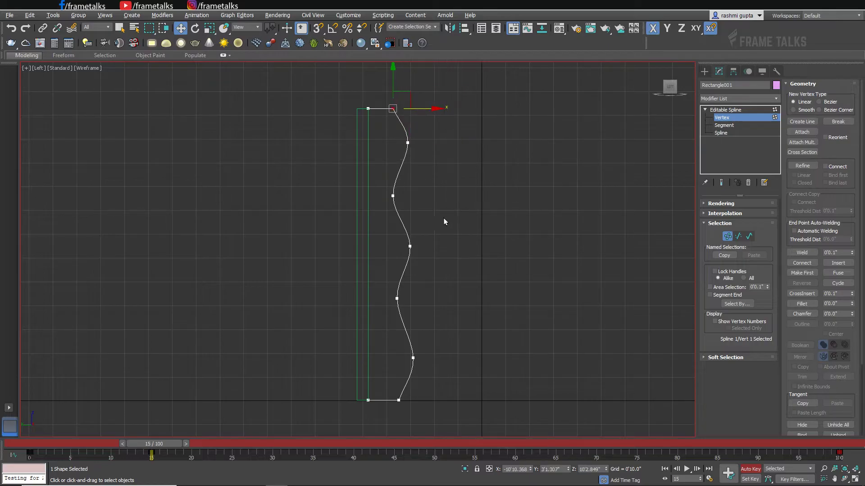
# At frame 30, move the profile's outer vertices to form one broad bulge around mid-height
pyautogui.moveTo(195, 458); pyautogui.dragTo(272, 458)
pyautogui.press('p')
pyautogui.hotkey('alt', 'w')
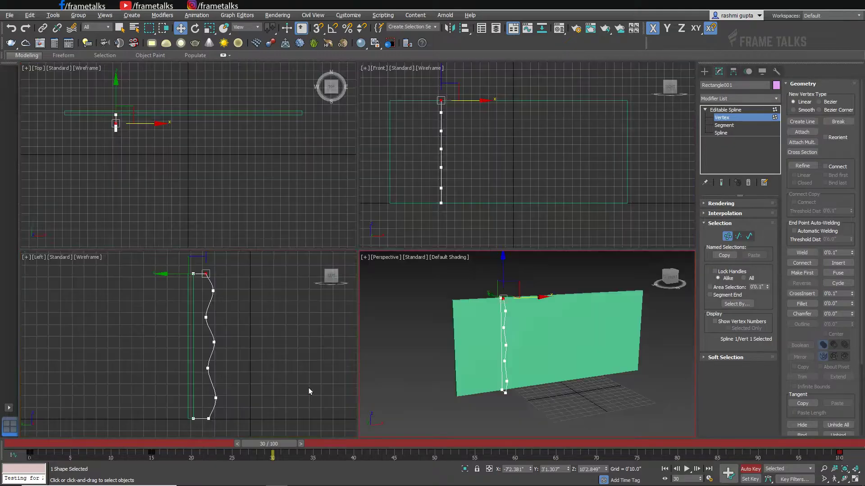
pyautogui.hotkey('alt', 'w')
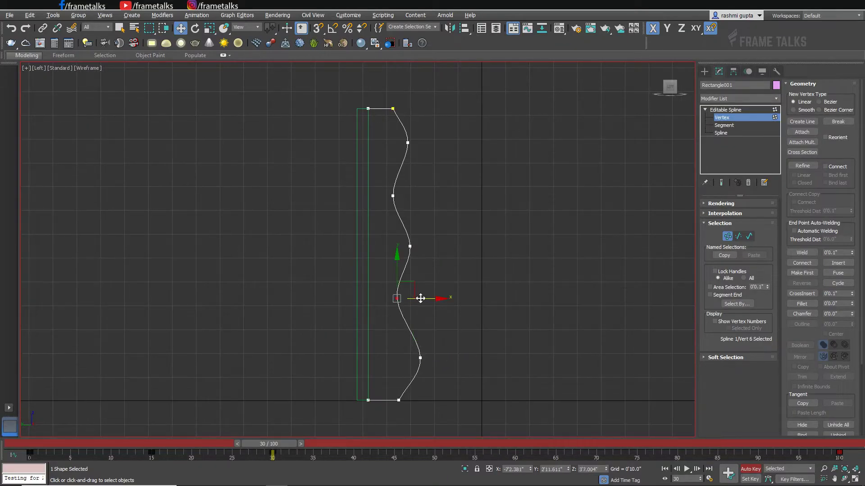
pyautogui.click(420, 358)
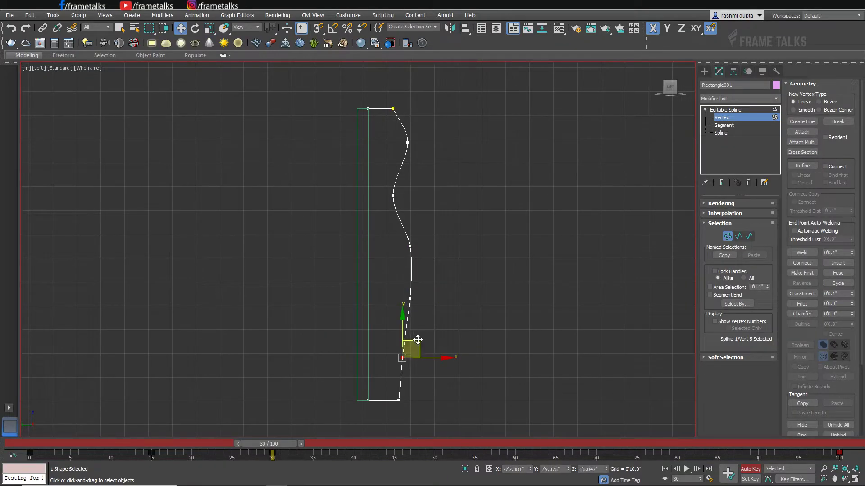
pyautogui.click(410, 246)
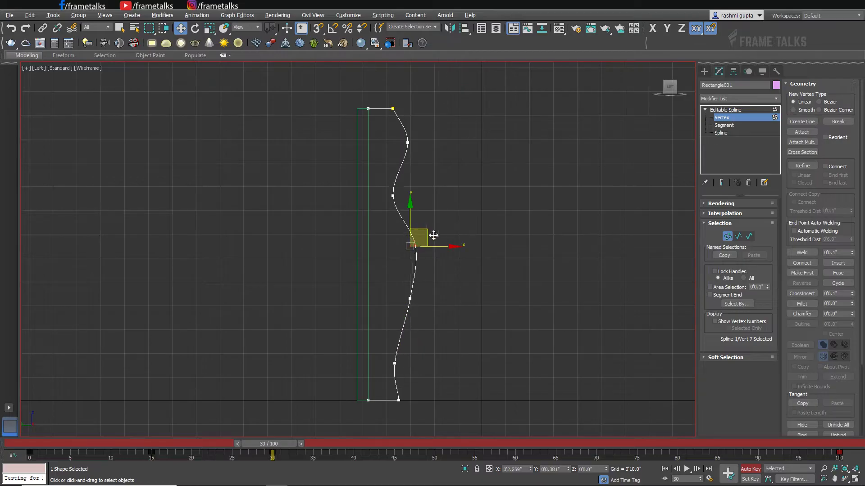
pyautogui.moveTo(433, 235); pyautogui.dragTo(442, 253)
pyautogui.click(410, 299)
pyautogui.click(392, 196)
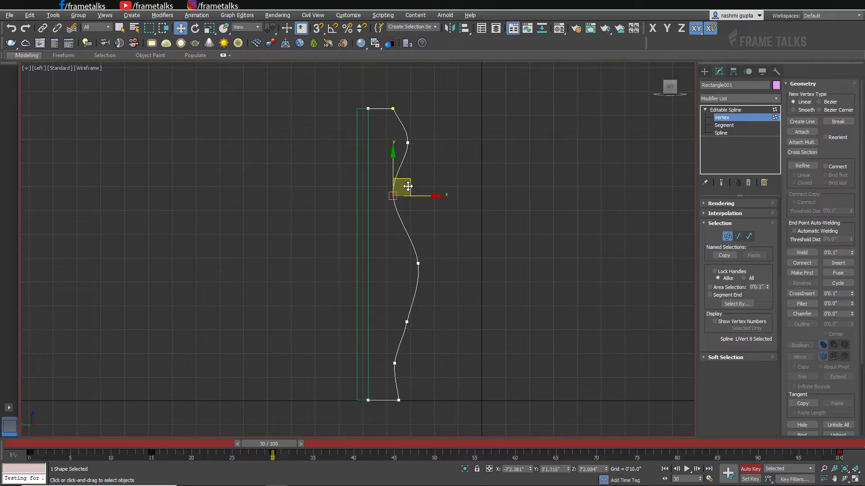
pyautogui.moveTo(418, 192); pyautogui.dragTo(427, 199)
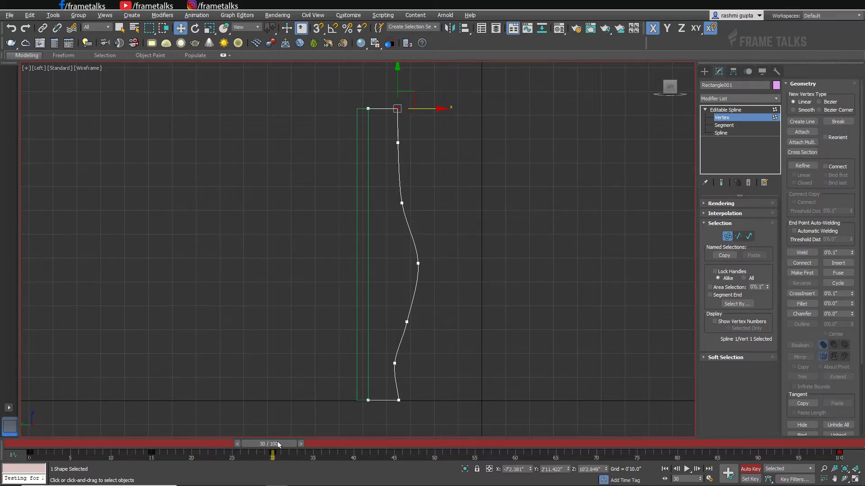
# At frame 45, move the outer vertices to create gentle bulges in the profile's upper and lower halves
pyautogui.moveTo(278, 444); pyautogui.dragTo(371, 448)
pyautogui.press('w')
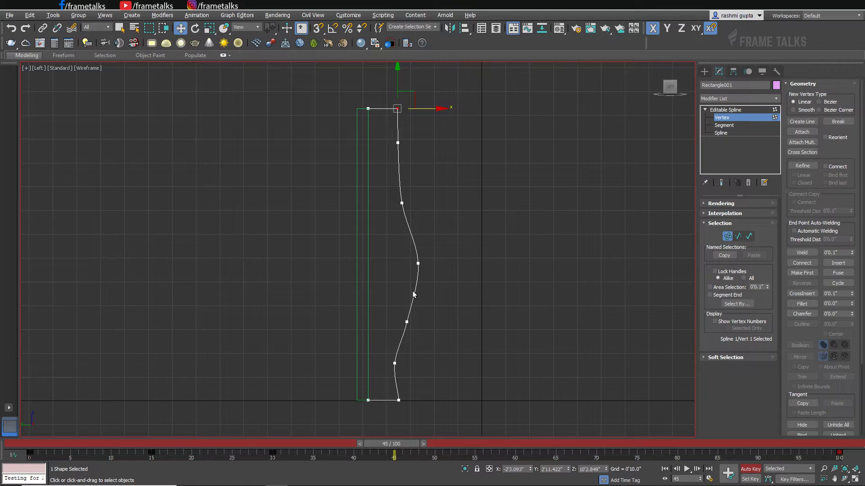
pyautogui.moveTo(427, 202); pyautogui.dragTo(439, 200)
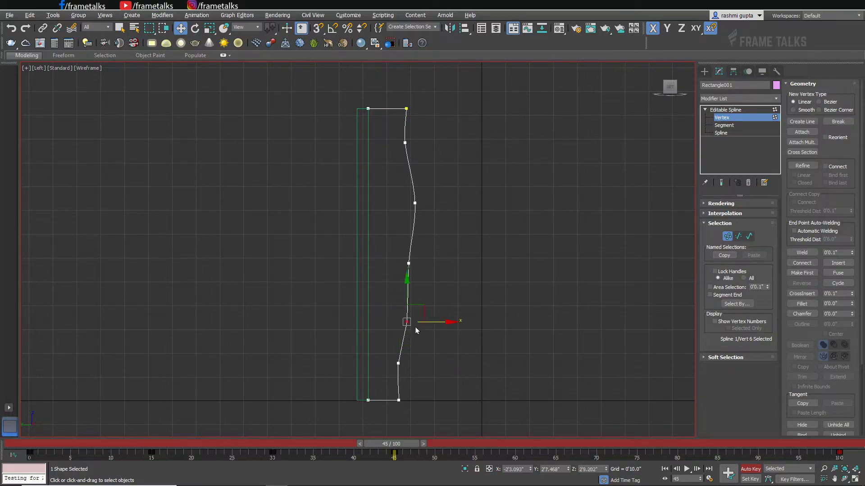
pyautogui.click(434, 198)
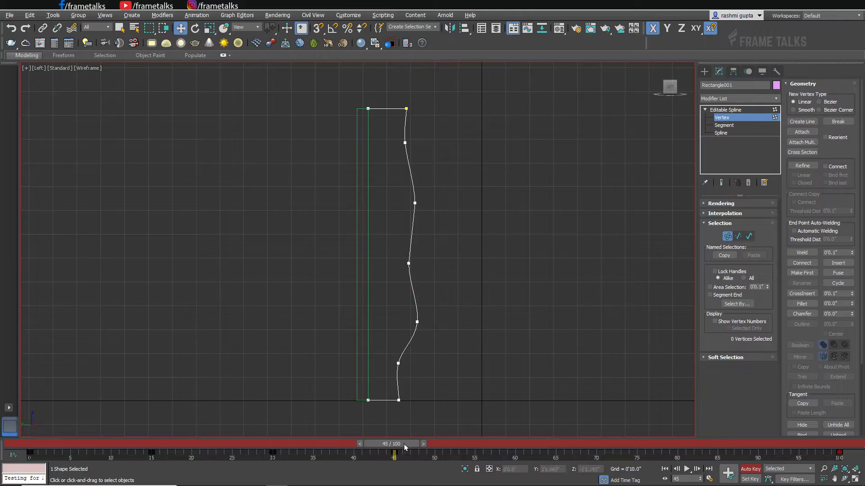
# At frame 60, move the profile's outer vertices to form pronounced bulges near the top and at mid-height
pyautogui.moveTo(394, 451); pyautogui.dragTo(524, 452)
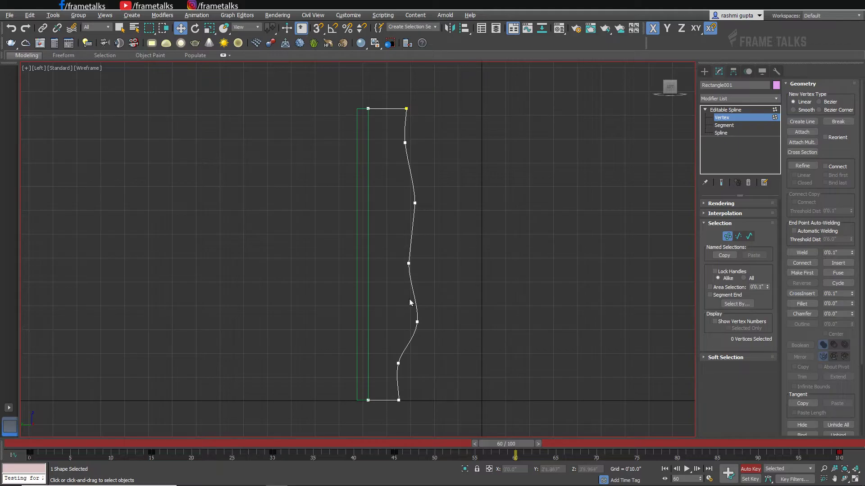
pyautogui.click(408, 264)
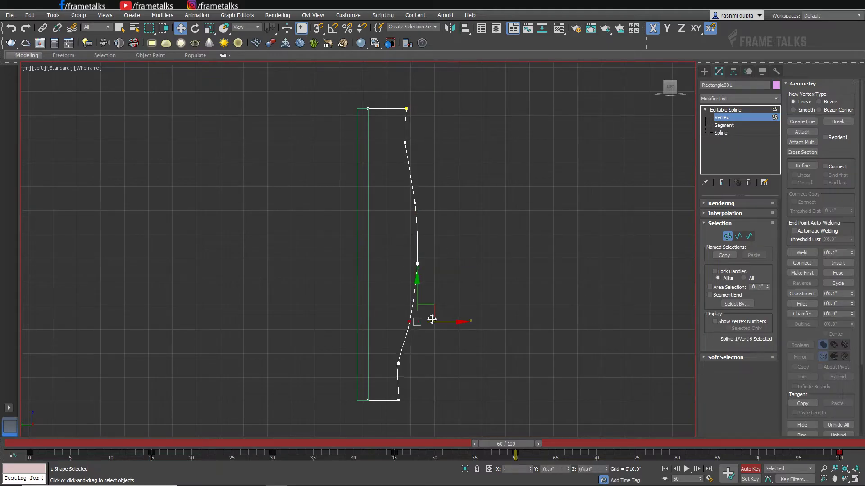
pyautogui.moveTo(437, 201); pyautogui.dragTo(439, 144)
pyautogui.hotkey('ctrl', 'z')
pyautogui.click(421, 146)
pyautogui.click(404, 142)
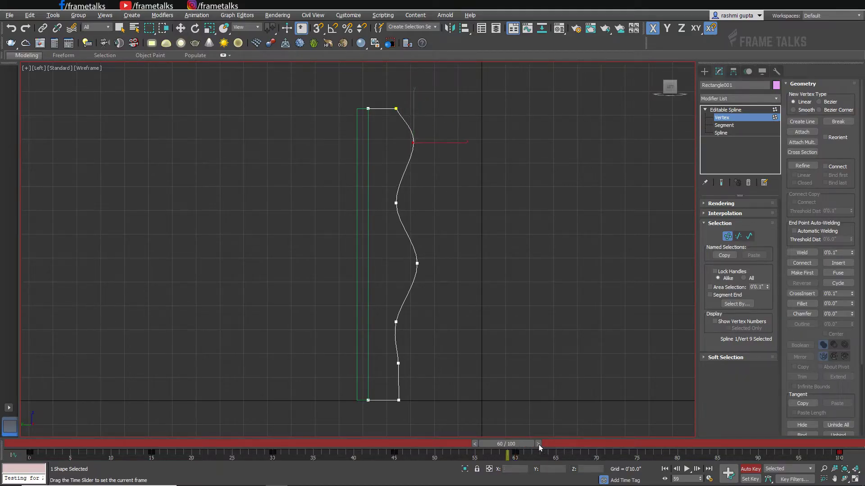
# At frame 80, soften the bulges near the top and at mid-height and nudge the lower outer vertices slightly outward
pyautogui.moveTo(538, 445); pyautogui.dragTo(682, 446)
pyautogui.click(417, 264)
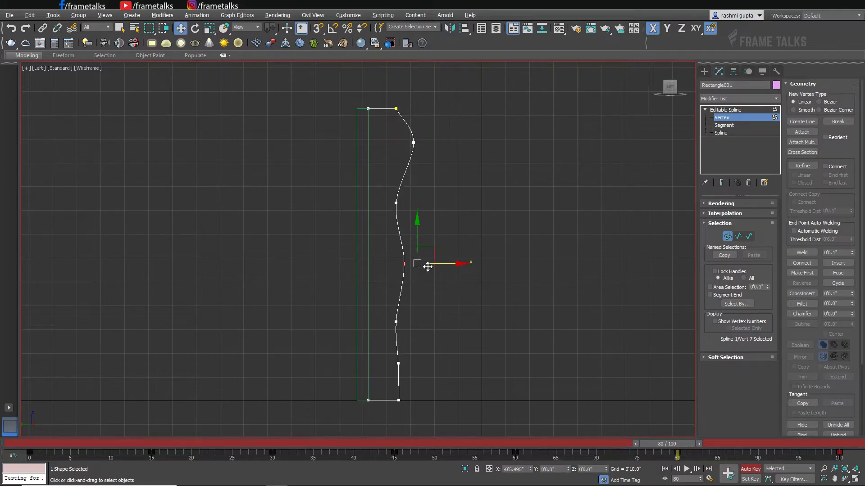
pyautogui.moveTo(414, 353); pyautogui.dragTo(384, 374)
pyautogui.moveTo(424, 364); pyautogui.dragTo(428, 364)
pyautogui.moveTo(405, 155)
pyautogui.mouseDown()
pyautogui.moveTo(426, 129)
pyautogui.moveTo(417, 146)
pyautogui.mouseUp()
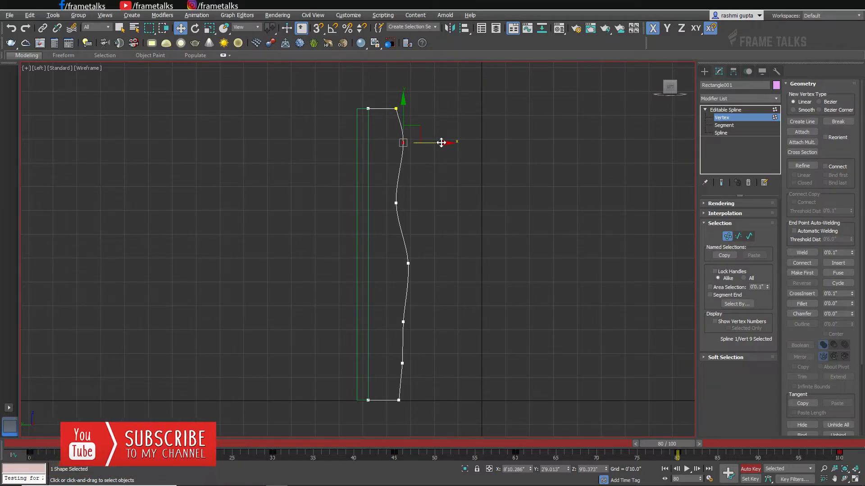
# Exit vertex editing in the Perspective view and return the animation to frame 0
pyautogui.hotkey('alt', 'w')
pyautogui.rightClick(568, 345)
pyautogui.hotkey('alt', 'w')
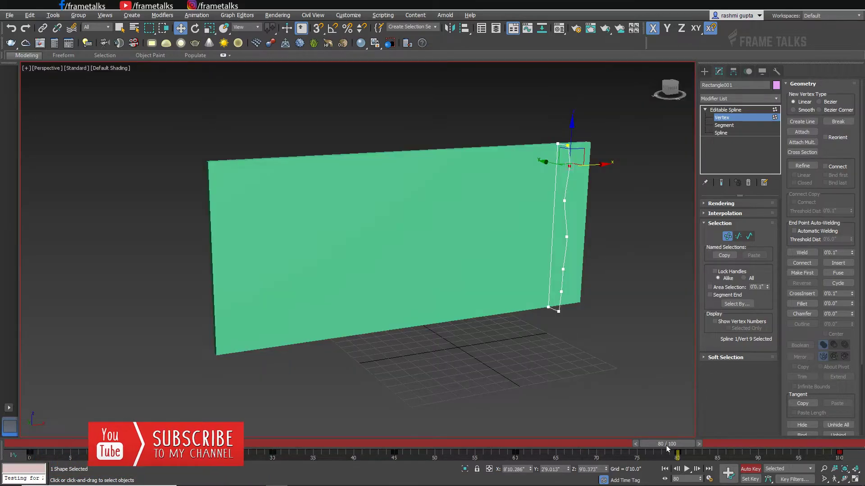
pyautogui.moveTo(666, 446); pyautogui.dragTo(30, 451)
pyautogui.click(733, 111)
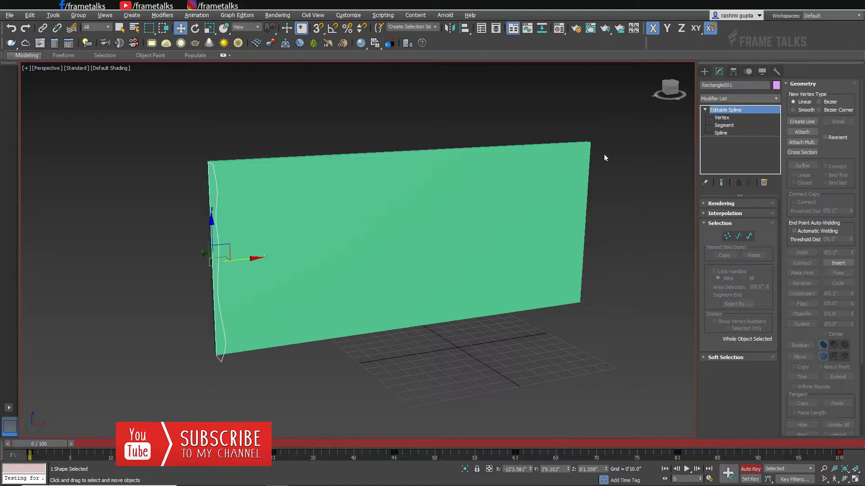
pyautogui.keyDown('alt'); pyautogui.moveTo(360, 392); pyautogui.dragTo(288, 391, button='middle'); pyautogui.keyUp('alt')
pyautogui.keyDown('alt'); pyautogui.moveTo(288, 391); pyautogui.dragTo(311, 387, button='middle'); pyautogui.keyUp('alt')
pyautogui.moveTo(58, 444); pyautogui.dragTo(39, 444)
# Apply an Extrude modifier to the wavy spline with an amount of -0'1.0"
pyautogui.click(705, 110)
pyautogui.press('e')
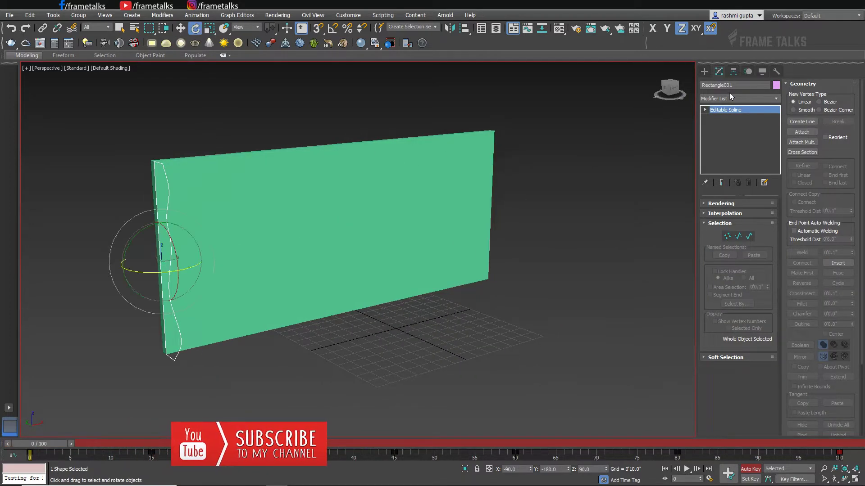
pyautogui.press('w')
pyautogui.click(739, 98)
pyautogui.write('ex')
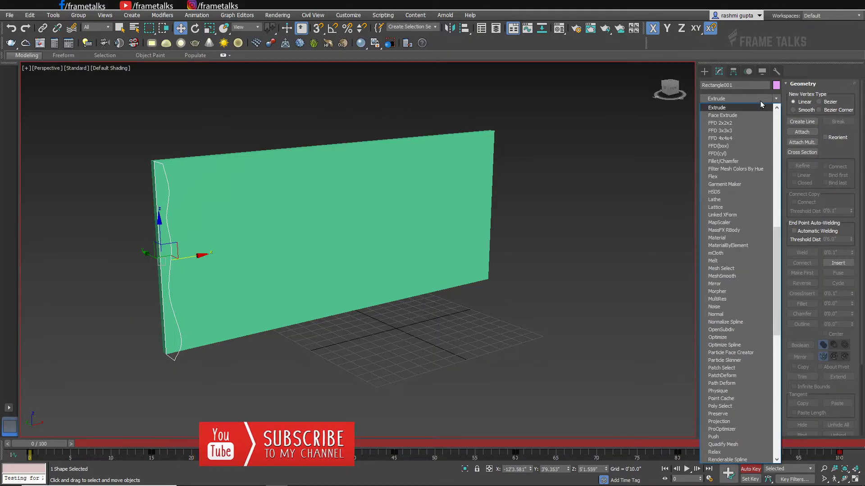
pyautogui.press('Return')
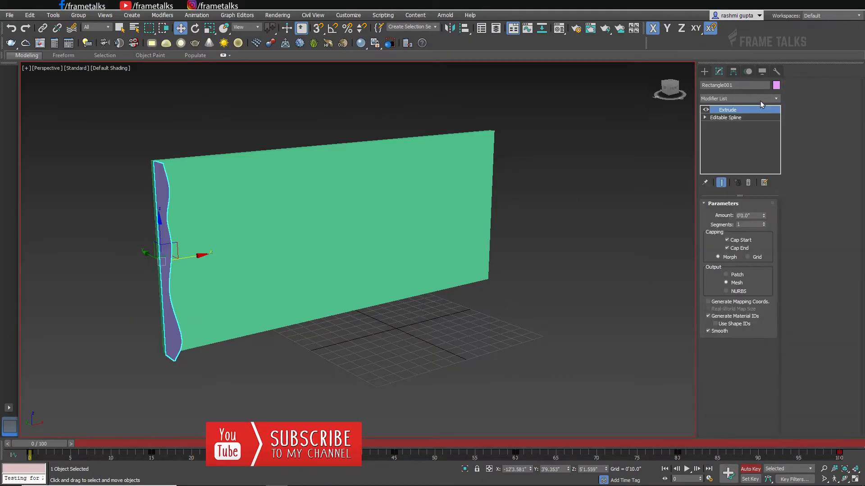
pyautogui.moveTo(764, 215)
pyautogui.mouseDown()
pyautogui.moveTo(771, 220)
pyautogui.moveTo(767, 215)
pyautogui.mouseUp()
pyautogui.keyDown('alt'); pyautogui.moveTo(513, 262); pyautogui.dragTo(481, 296, button='middle'); pyautogui.keyUp('alt')
pyautogui.click(765, 213)
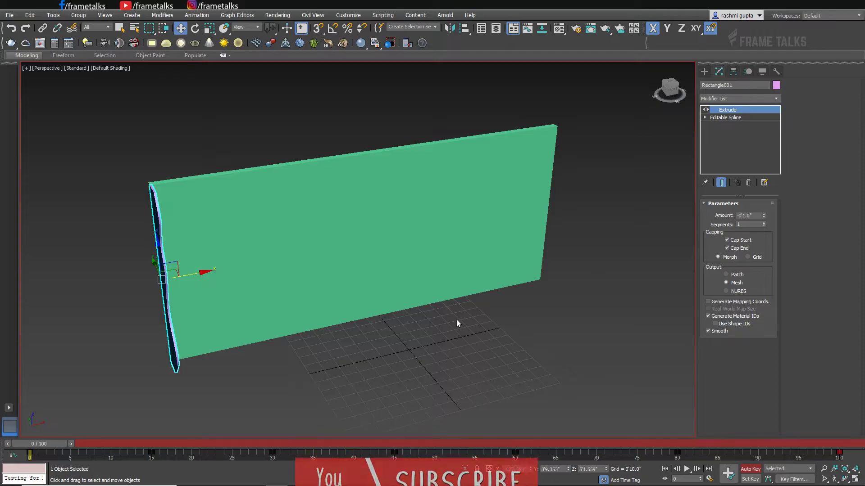
# Create a Snapshot of the extruded slat over the frame range 0 to 100 with 20 mesh copies
pyautogui.keyDown('alt'); pyautogui.moveTo(457, 324); pyautogui.dragTo(200, 323, button='middle'); pyautogui.keyUp('alt')
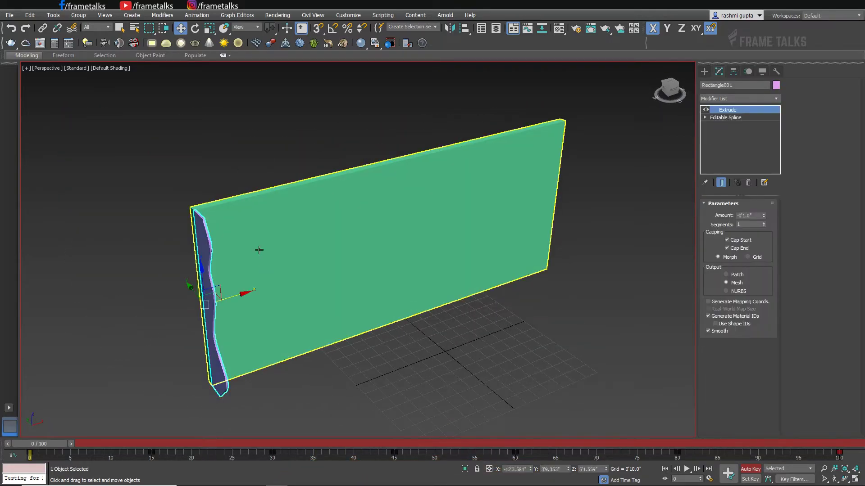
pyautogui.moveTo(38, 449)
pyautogui.mouseDown()
pyautogui.moveTo(789, 451)
pyautogui.moveTo(31, 452)
pyautogui.mouseUp()
pyautogui.press('w')
pyautogui.click(53, 16)
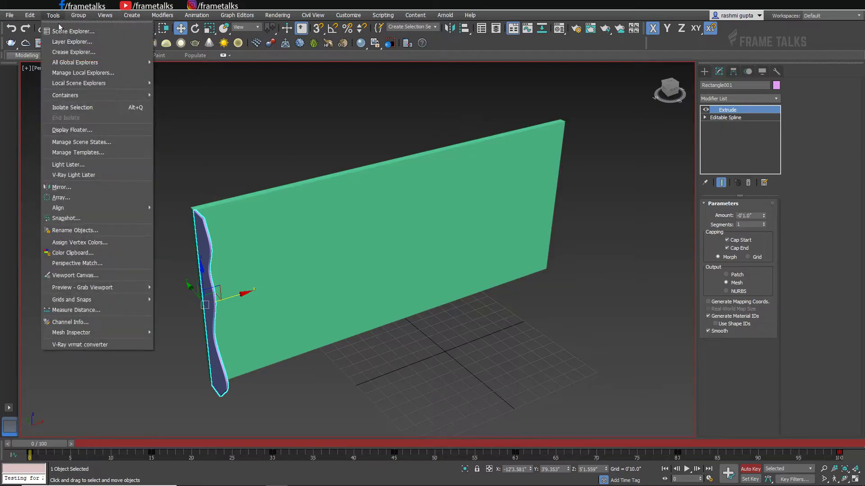
pyautogui.click(96, 219)
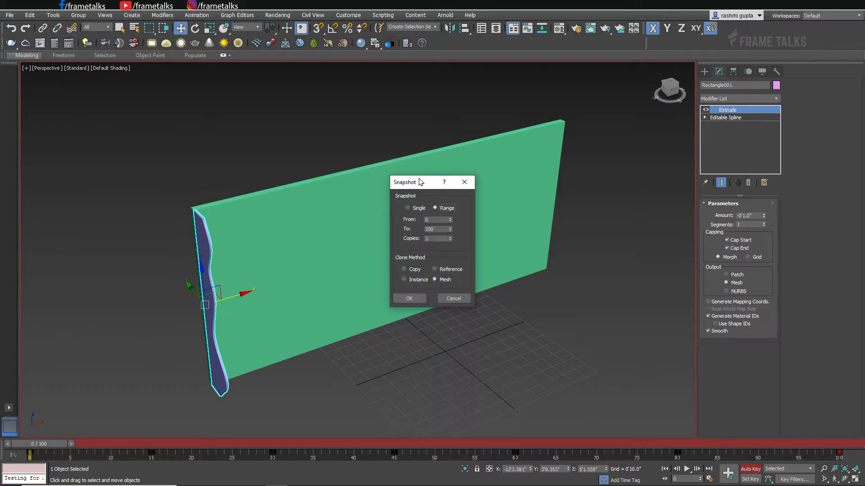
pyautogui.moveTo(419, 182); pyautogui.dragTo(570, 194)
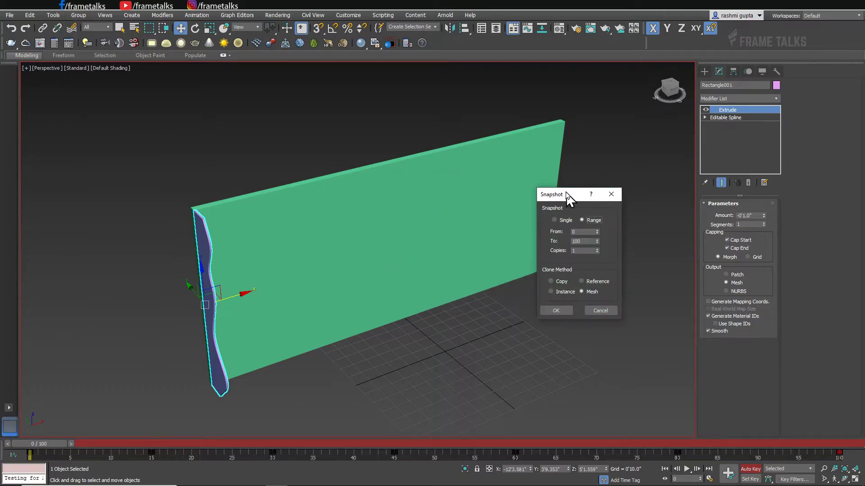
pyautogui.doubleClick(580, 251)
pyautogui.write('20')
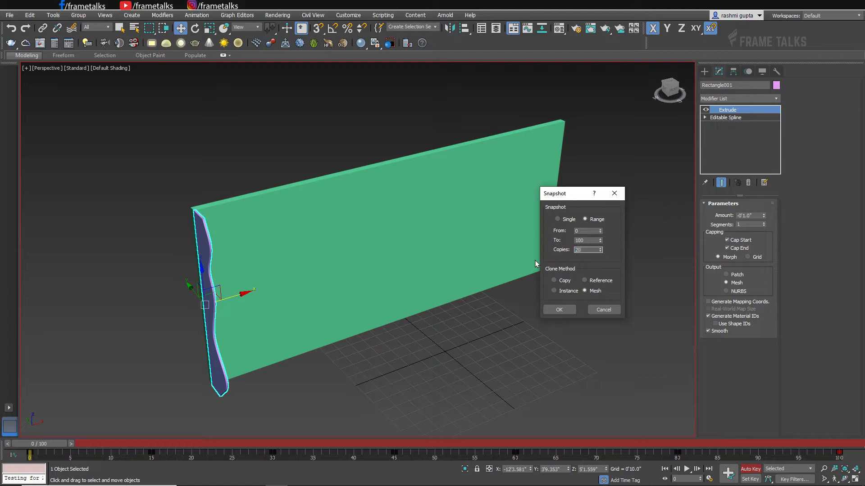
pyautogui.click(568, 309)
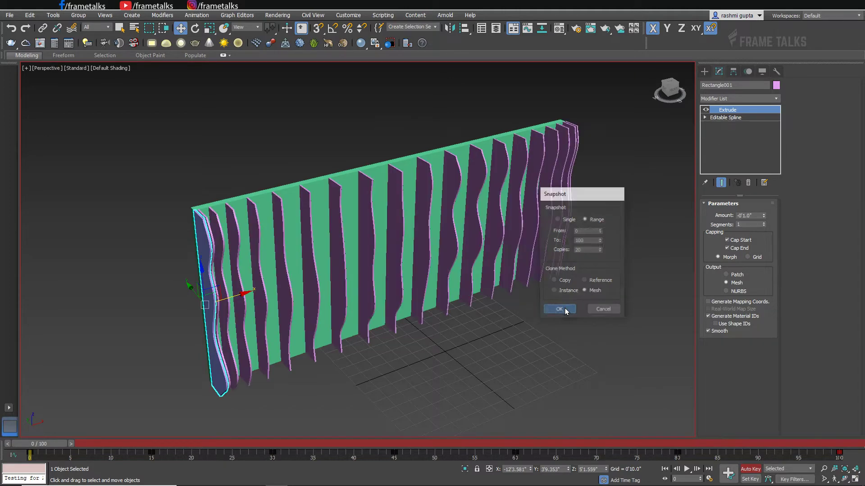
pyautogui.moveTo(484, 312)
pyautogui.keyDown('alt'); pyautogui.mouseDown(button='middle')
pyautogui.moveTo(464, 315)
pyautogui.moveTo(473, 299)
pyautogui.moveTo(526, 299)
pyautogui.moveTo(221, 242)
pyautogui.moveTo(239, 240)
pyautogui.mouseUp(button='middle'); pyautogui.keyUp('alt')
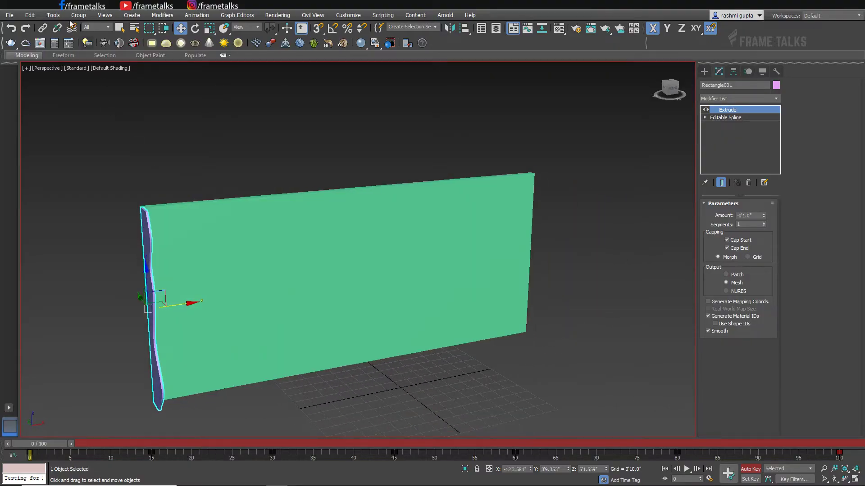
# Thicken the slat by setting its Extrude amount to -0'2.0"
pyautogui.write('-.5')
pyautogui.press('Return')
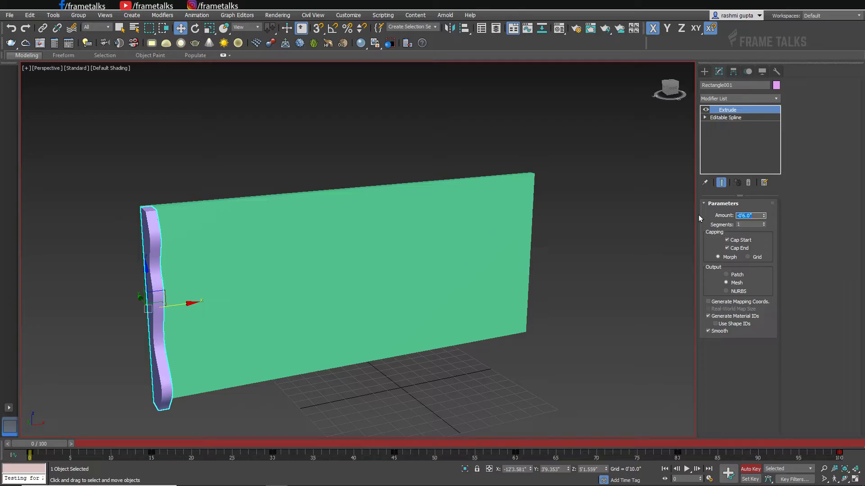
pyautogui.write('-3.')
pyautogui.write('2')
pyautogui.press('Return')
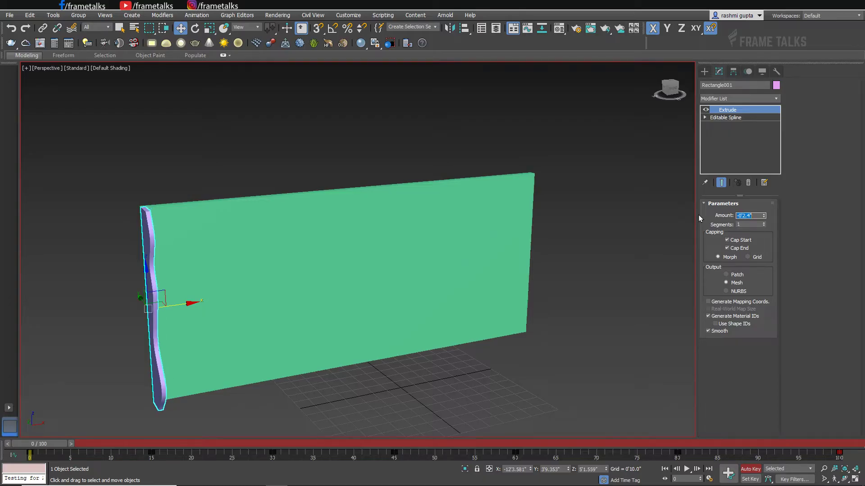
pyautogui.click(78, 15)
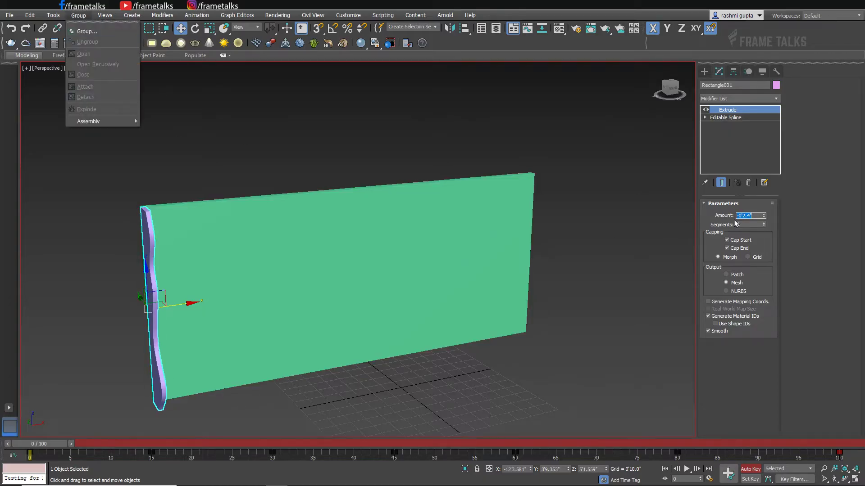
pyautogui.click(763, 216)
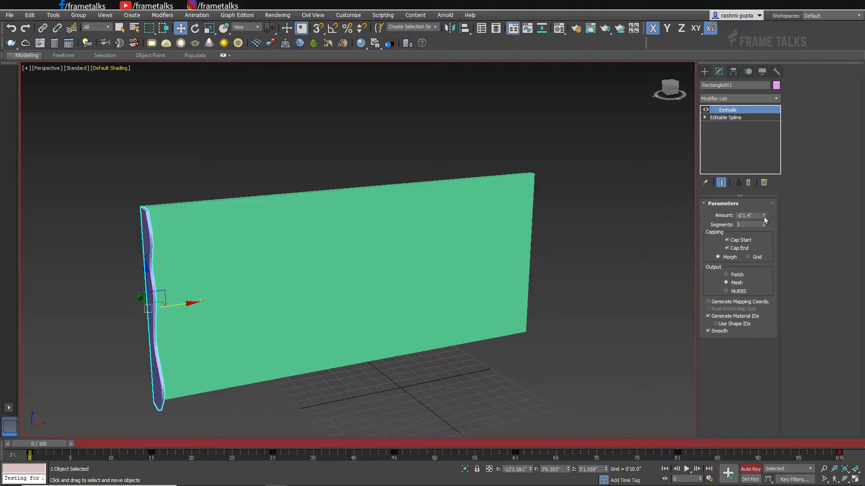
pyautogui.click(764, 217)
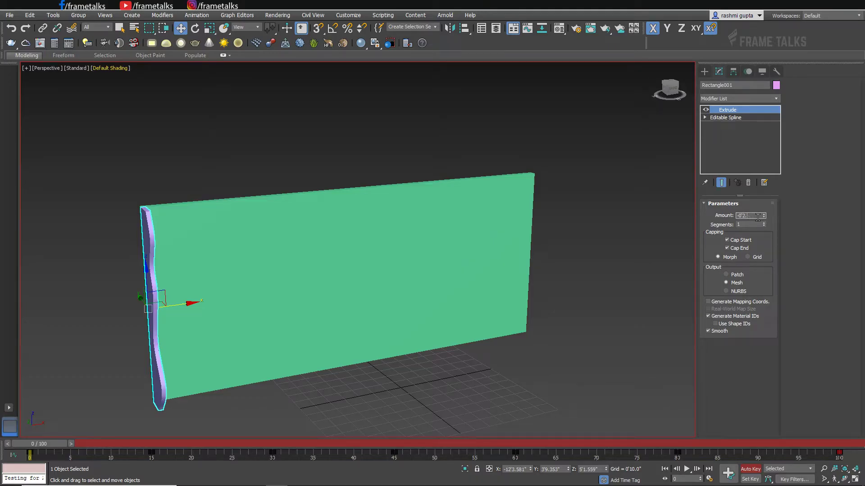
# Create a Snapshot of the thicker slat over frames 0 to 100 as meshes, using a denser copy count than 20
pyautogui.click(78, 16)
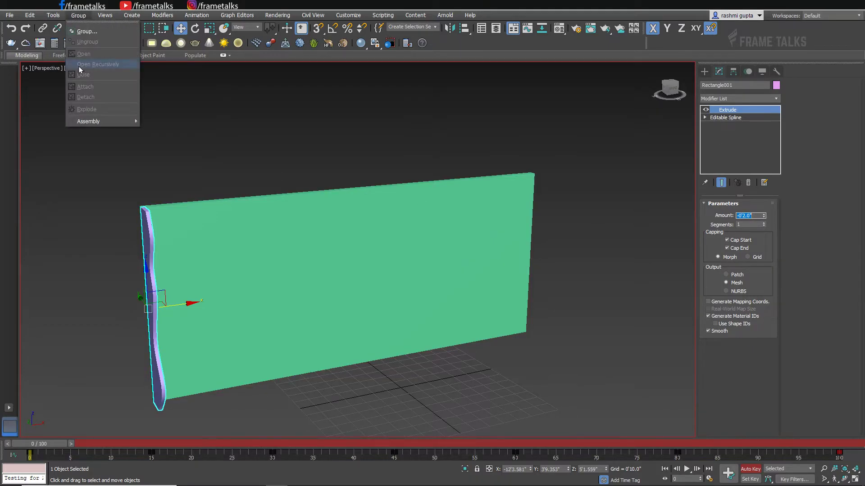
pyautogui.moveTo(53, 16)
pyautogui.click(64, 219)
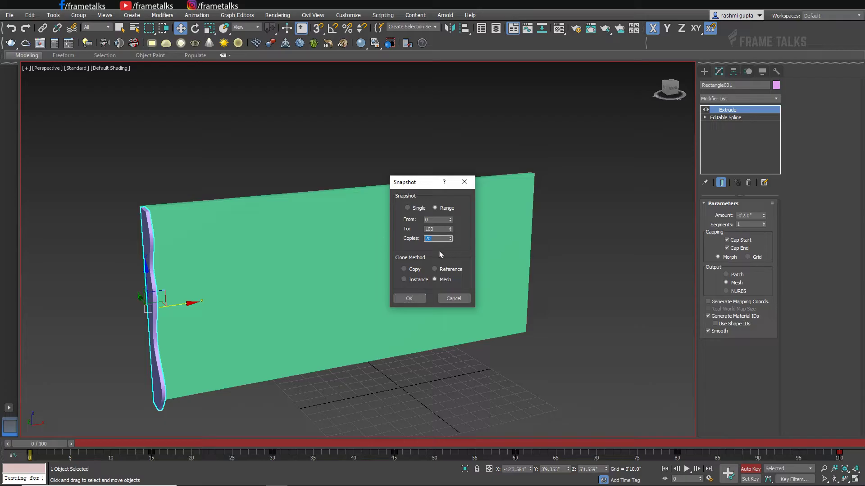
pyautogui.click(409, 299)
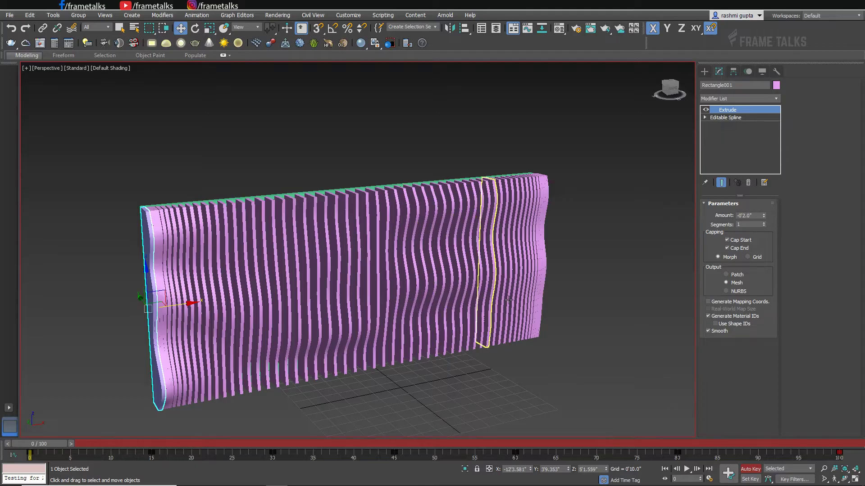
pyautogui.click(615, 267)
pyautogui.keyDown('alt'); pyautogui.moveTo(615, 267); pyautogui.dragTo(545, 290, button='middle'); pyautogui.keyUp('alt')
# Select the box with all the slats and assign the red Material #9 to them
pyautogui.moveTo(571, 135); pyautogui.dragTo(209, 360)
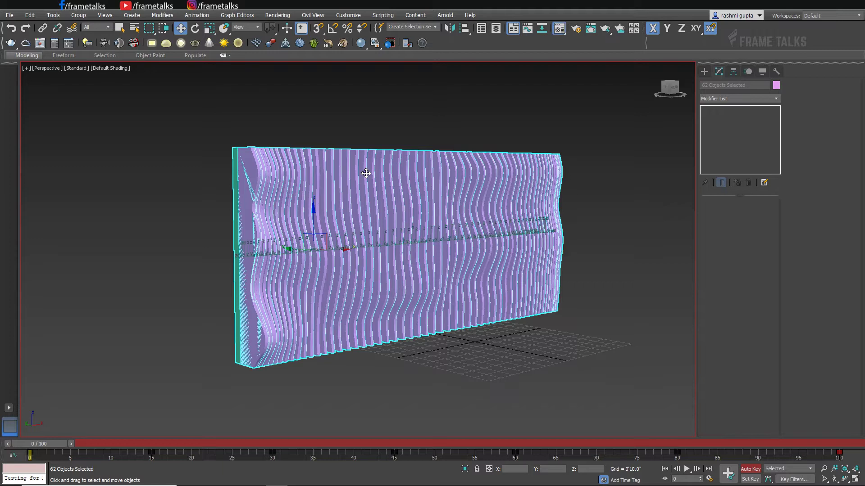
pyautogui.press('m')
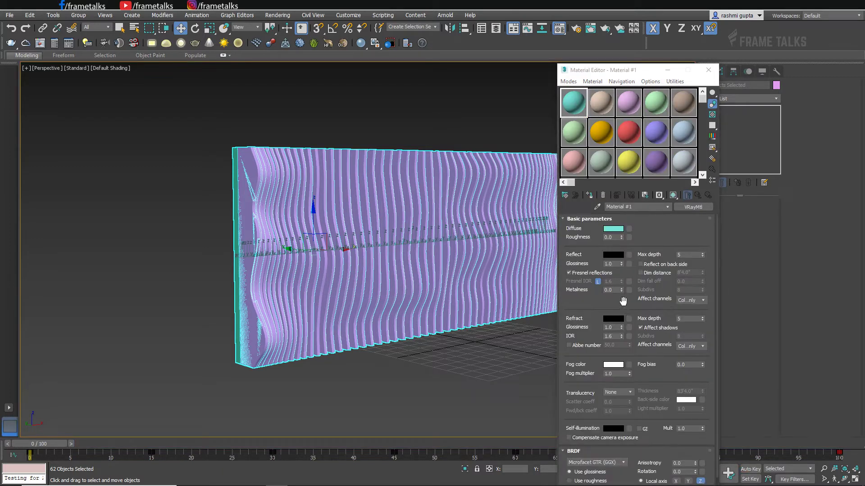
pyautogui.click(591, 194)
pyautogui.click(707, 70)
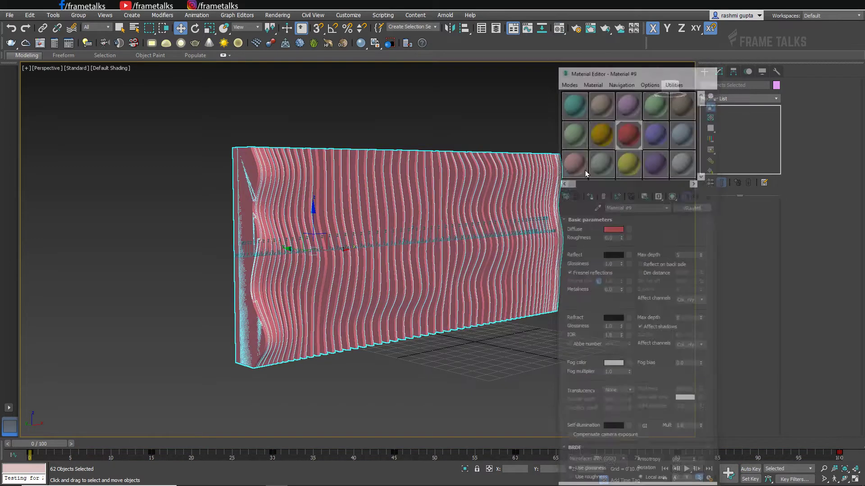
pyautogui.keyDown('alt'); pyautogui.moveTo(594, 235); pyautogui.dragTo(568, 207, button='middle'); pyautogui.keyUp('alt')
pyautogui.click(564, 259)
pyautogui.keyDown('alt'); pyautogui.moveTo(565, 260); pyautogui.dragTo(584, 263, button='middle'); pyautogui.keyUp('alt')
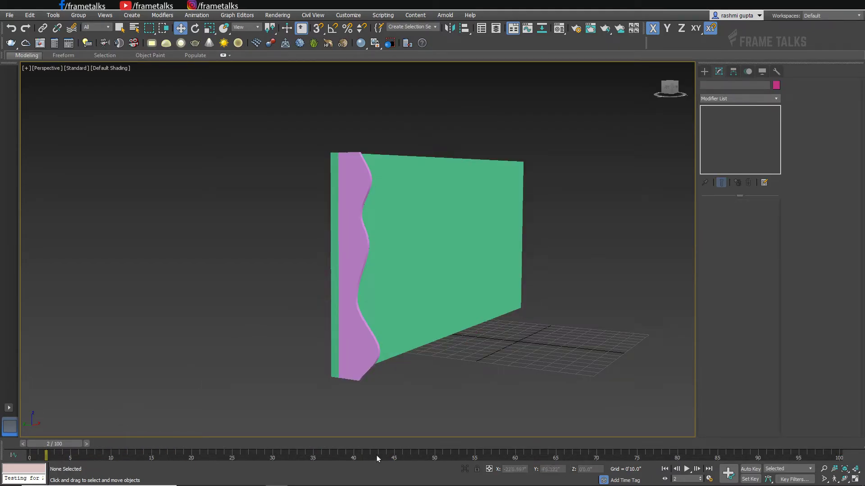
# With Auto Key on in the Left view, rework the slat's vertices at frame 80 into a mid-height bulge with flared top and bottom corners
pyautogui.click(370, 359)
pyautogui.click(520, 456)
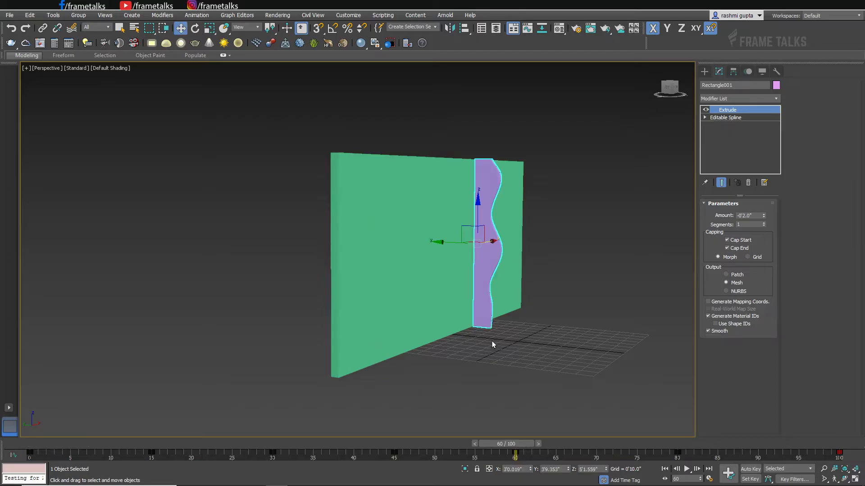
pyautogui.hotkey('alt', 'w')
pyautogui.rightClick(266, 354)
pyautogui.hotkey('alt', 'w')
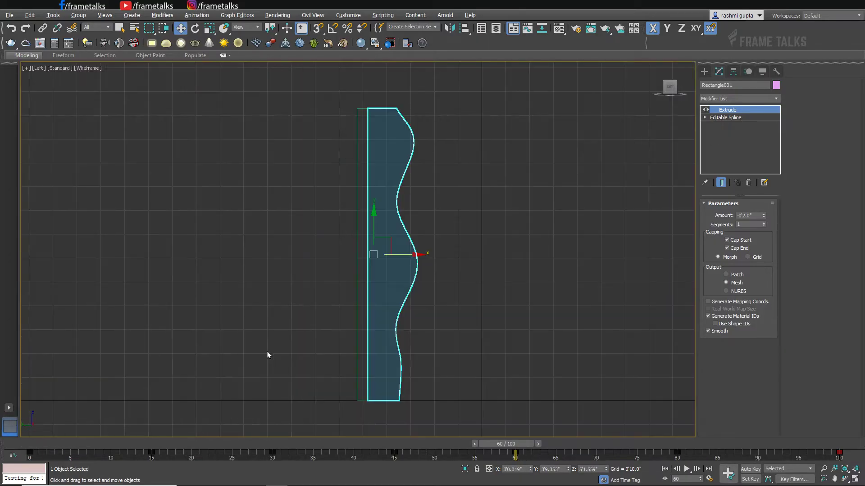
pyautogui.click(701, 128)
pyautogui.click(748, 469)
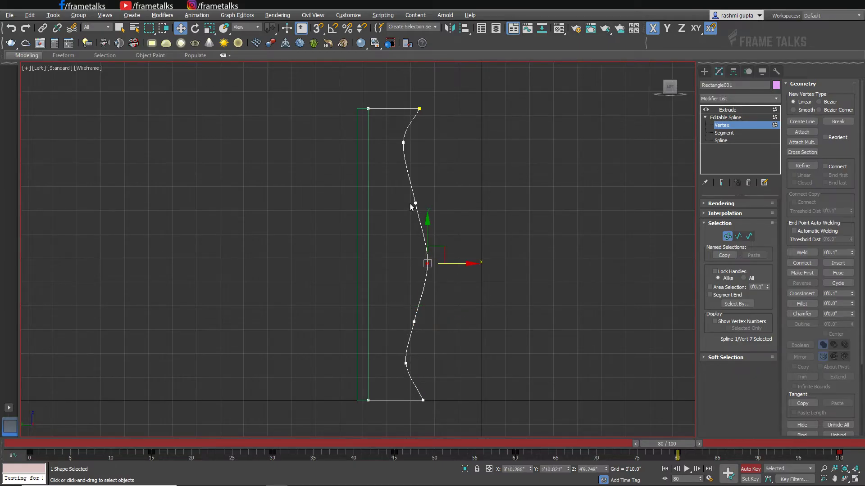
pyautogui.click(735, 118)
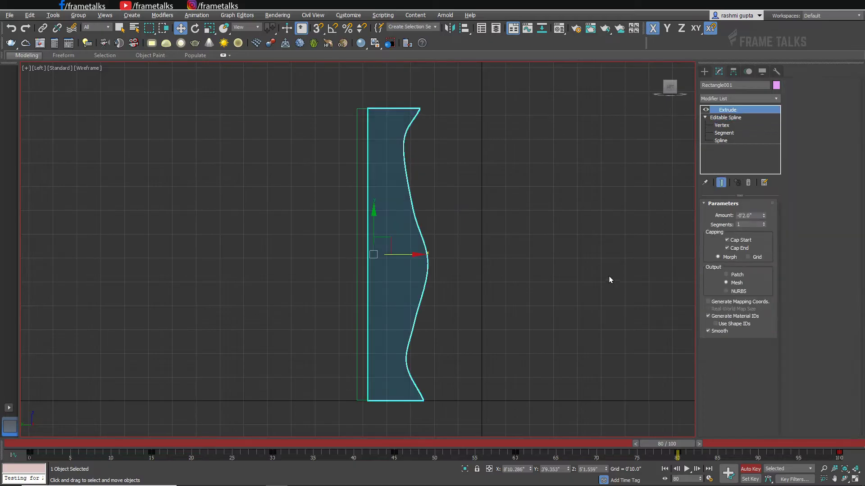
pyautogui.click(609, 276)
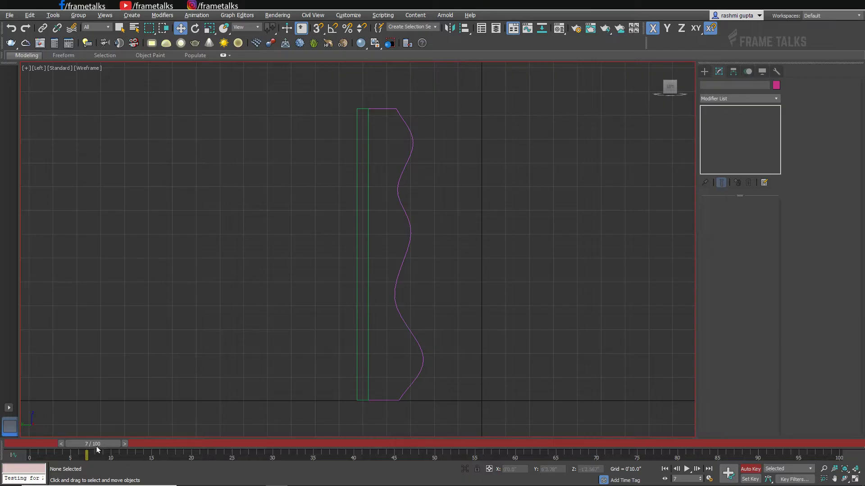
# Switch from the Left view to a maximized Perspective view and turn off Auto Key
pyautogui.hotkey('alt', 'w')
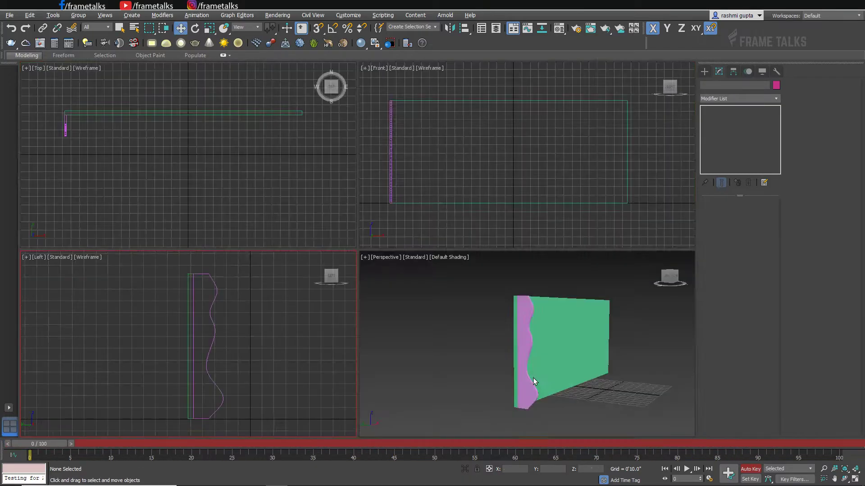
pyautogui.middleClick(533, 378)
pyautogui.hotkey('alt', 'w')
pyautogui.click(744, 468)
pyautogui.keyDown('alt'); pyautogui.moveTo(505, 255); pyautogui.dragTo(412, 259, button='middle'); pyautogui.keyUp('alt')
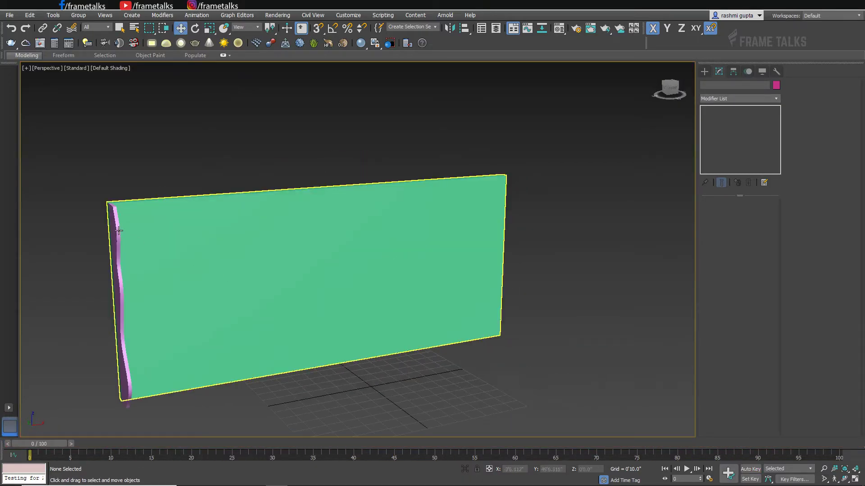
# Select the wavy slat together with the box and assign Material #9 to both
pyautogui.click(119, 230)
pyautogui.keyDown('alt'); pyautogui.moveTo(137, 174); pyautogui.dragTo(175, 178, button='middle'); pyautogui.keyUp('alt')
pyautogui.keyDown('ctrl'); pyautogui.click(270, 266); pyautogui.keyUp('ctrl')
pyautogui.moveTo(272, 268); pyautogui.dragTo(310, 262, button='middle')
pyautogui.press('m')
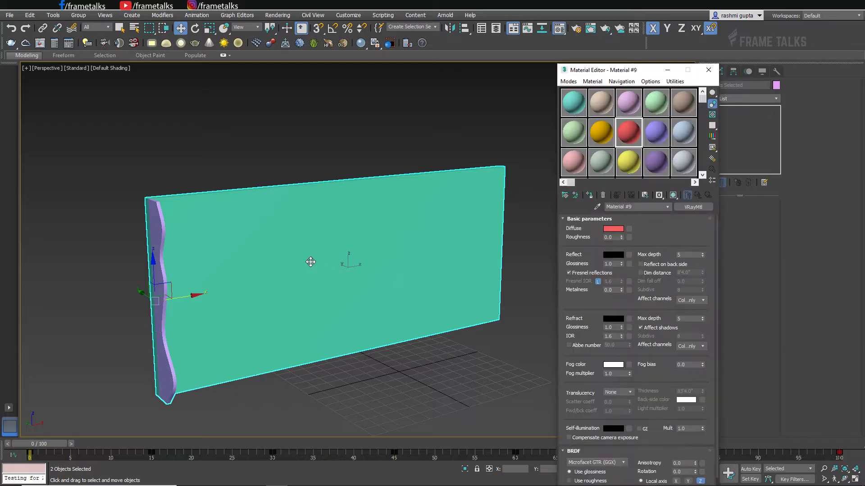
pyautogui.click(589, 195)
# Change Material #9's diffuse colour to a bright red with Value 255 and slightly reduced saturation
pyautogui.click(613, 228)
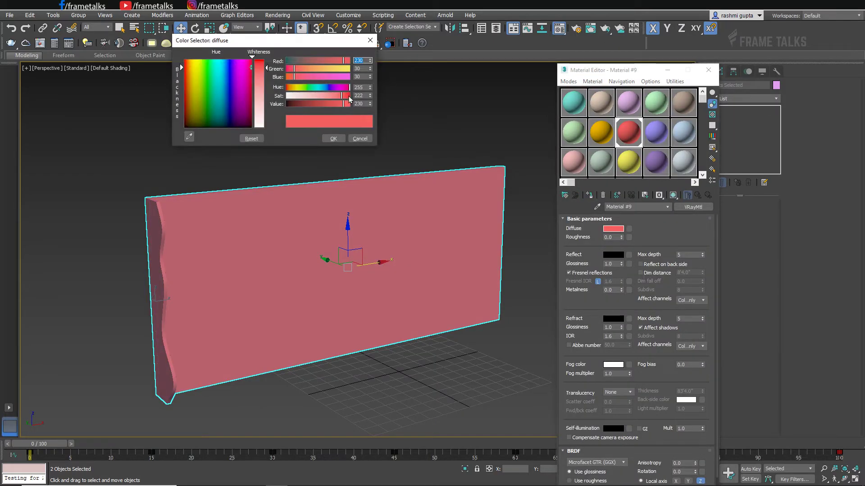
pyautogui.click(348, 95)
pyautogui.click(300, 104)
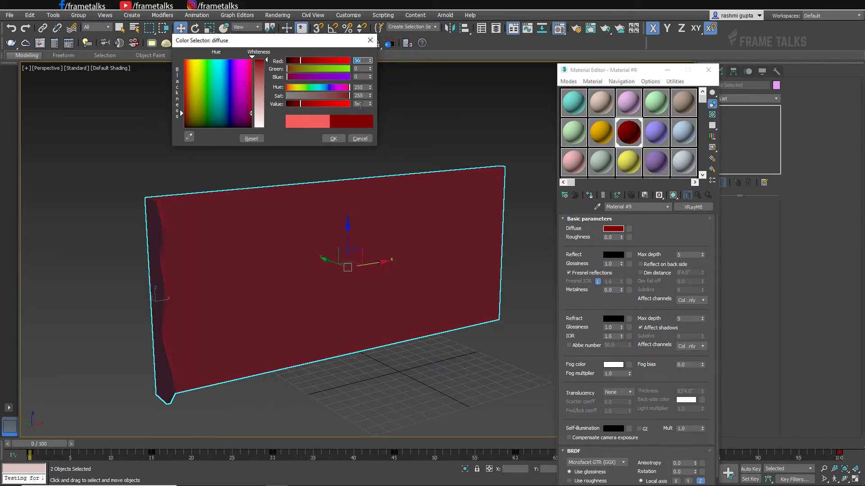
pyautogui.click(341, 96)
pyautogui.click(341, 104)
pyautogui.click(349, 95)
pyautogui.click(350, 104)
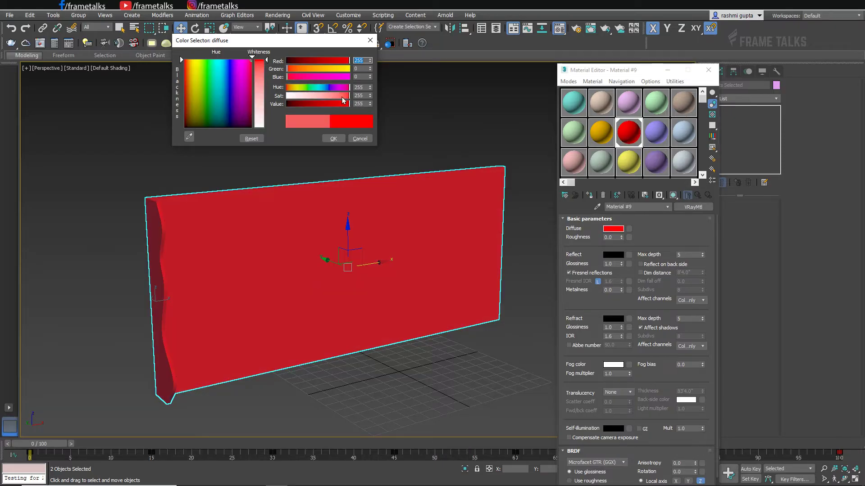
pyautogui.click(333, 96)
pyautogui.click(333, 138)
# Try a Snapshot of the slat over frames 0 to 100 with 60 mesh copies, and undo it
pyautogui.click(280, 166)
pyautogui.keyDown('alt'); pyautogui.moveTo(280, 166); pyautogui.dragTo(288, 171, button='middle'); pyautogui.keyUp('alt')
pyautogui.click(170, 216)
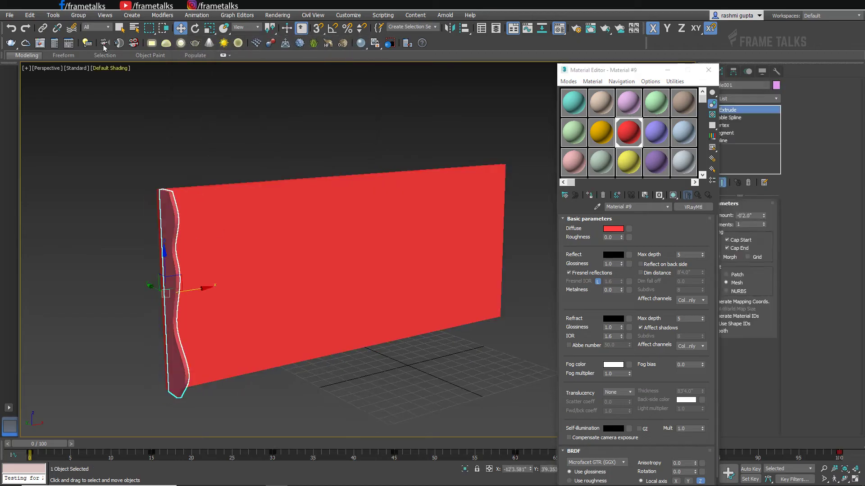
pyautogui.click(53, 15)
pyautogui.click(66, 218)
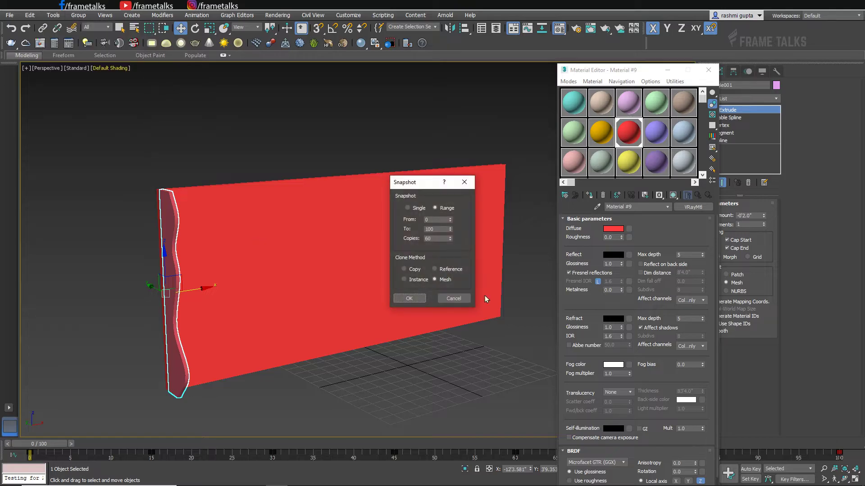
pyautogui.click(409, 298)
pyautogui.hotkey('ctrl', 'z')
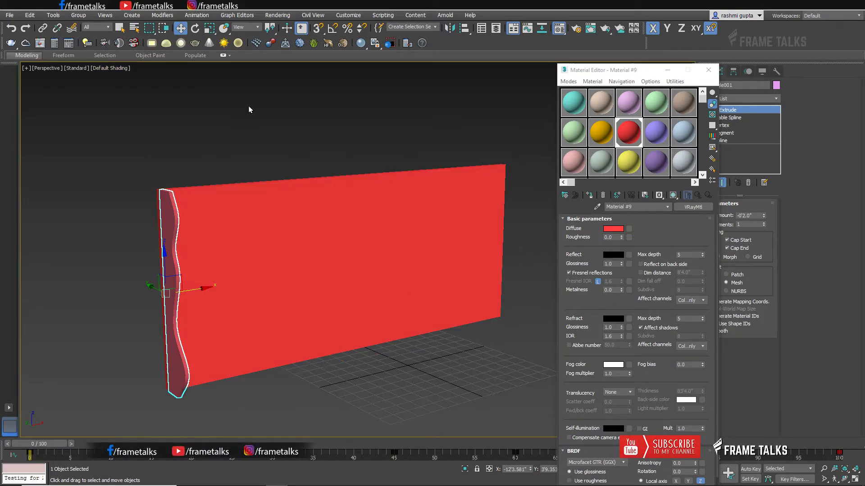
# Create a Snapshot of the slat as meshes over frames 0 to 100 with a new copy count, and minimize the Material Editor
pyautogui.click(78, 15)
pyautogui.moveTo(53, 15)
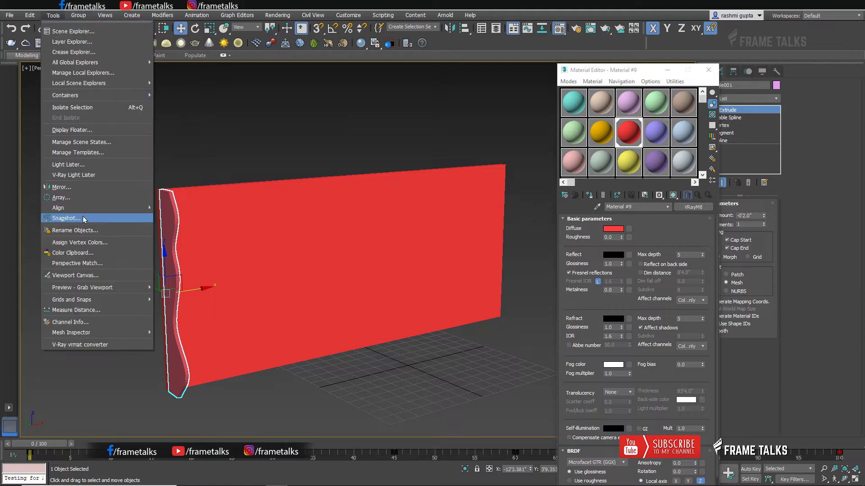
pyautogui.click(84, 219)
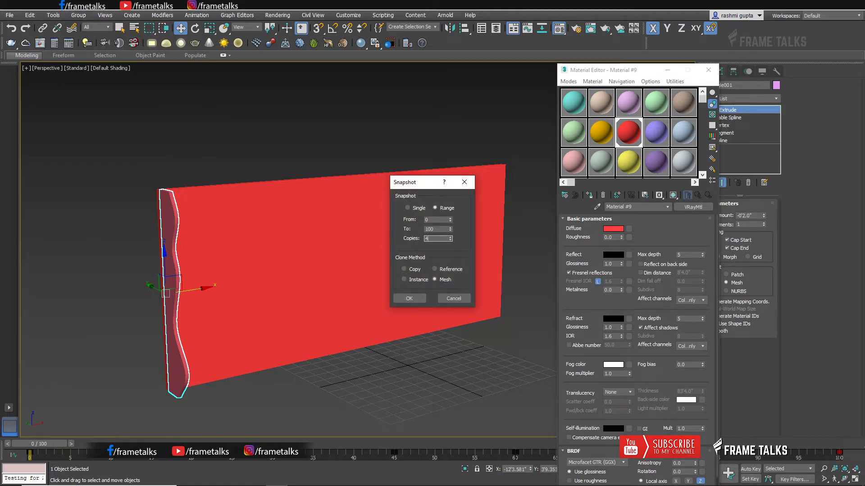
pyautogui.click(410, 299)
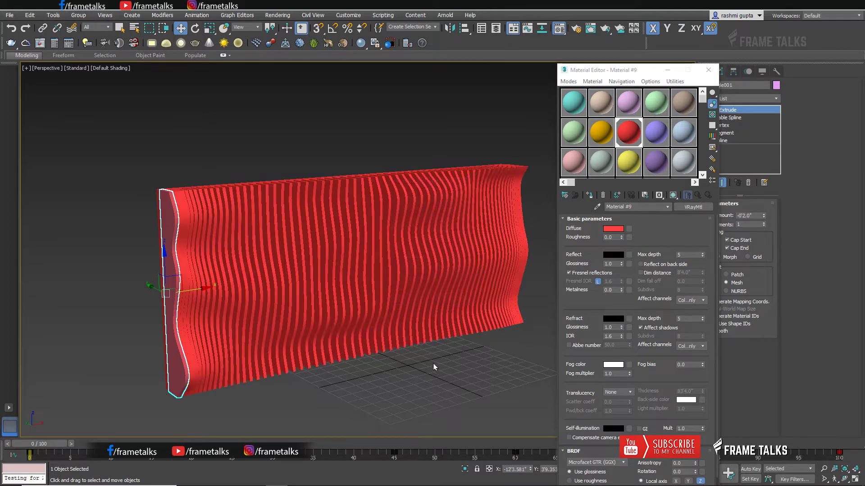
pyautogui.click(669, 70)
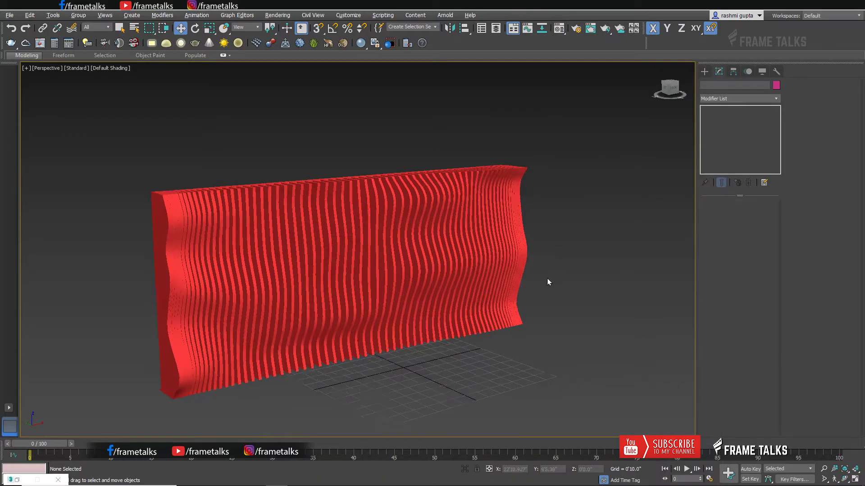
# Examine the wavy slatted panel from several angles, with and without edged faces
pyautogui.moveTo(547, 278)
pyautogui.keyDown('alt'); pyautogui.mouseDown(button='middle')
pyautogui.moveTo(465, 271)
pyautogui.moveTo(578, 261)
pyautogui.moveTo(585, 274)
pyautogui.moveTo(575, 303)
pyautogui.moveTo(568, 278)
pyautogui.moveTo(527, 264)
pyautogui.moveTo(577, 270)
pyautogui.moveTo(554, 244)
pyautogui.moveTo(527, 291)
pyautogui.moveTo(568, 313)
pyautogui.moveTo(582, 289)
pyautogui.moveTo(581, 264)
pyautogui.mouseUp(button='middle'); pyautogui.keyUp('alt')
pyautogui.press('F4')
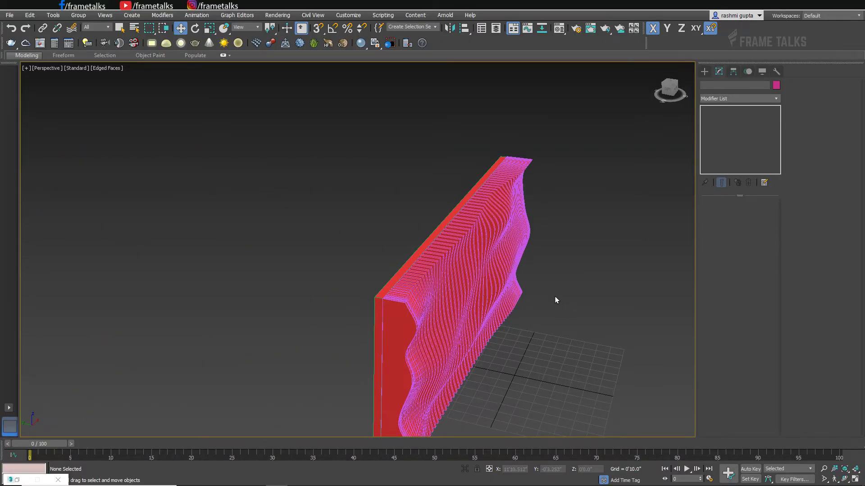
pyautogui.press('F4')
pyautogui.moveTo(556, 299)
pyautogui.keyDown('alt'); pyautogui.mouseDown(button='middle')
pyautogui.moveTo(560, 229)
pyautogui.moveTo(550, 243)
pyautogui.mouseUp(button='middle'); pyautogui.keyUp('alt')
pyautogui.scroll(-4, 551, 245)
pyautogui.moveTo(550, 244); pyautogui.dragTo(561, 273, button='middle')
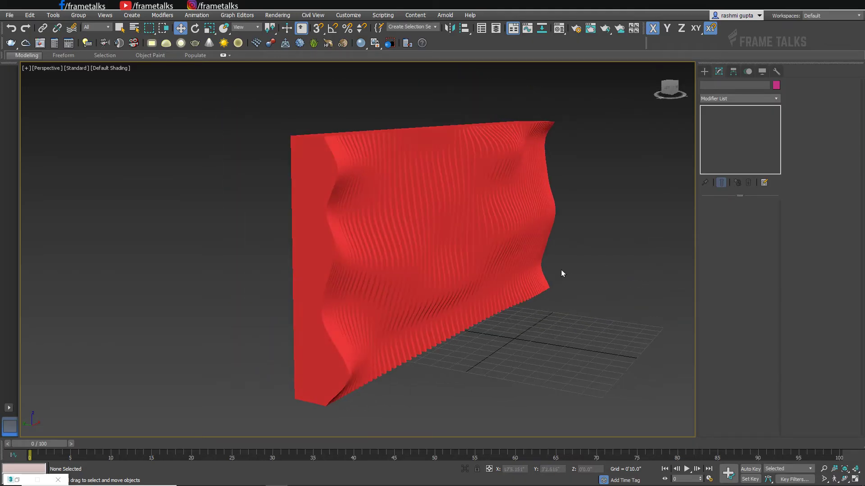
pyautogui.keyDown('alt'); pyautogui.moveTo(481, 272); pyautogui.dragTo(346, 170, button='middle'); pyautogui.keyUp('alt')
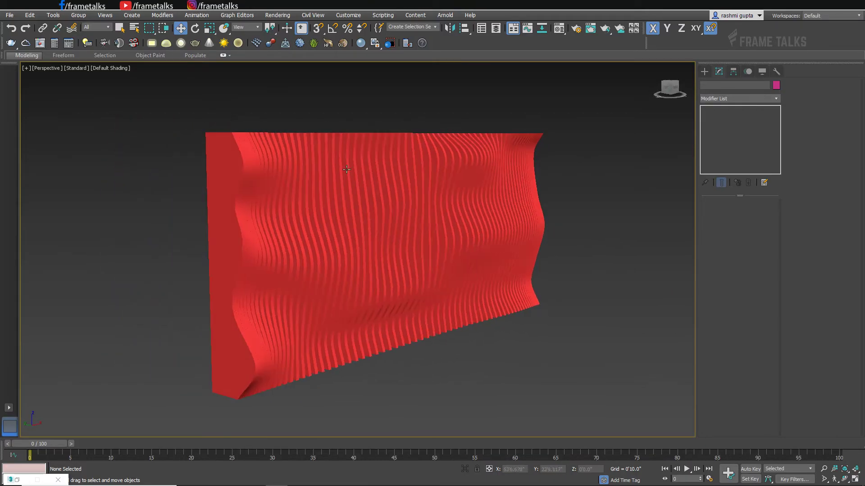
# Change the Perspective view's shading style to Clay
pyautogui.click(77, 69)
pyautogui.click(110, 68)
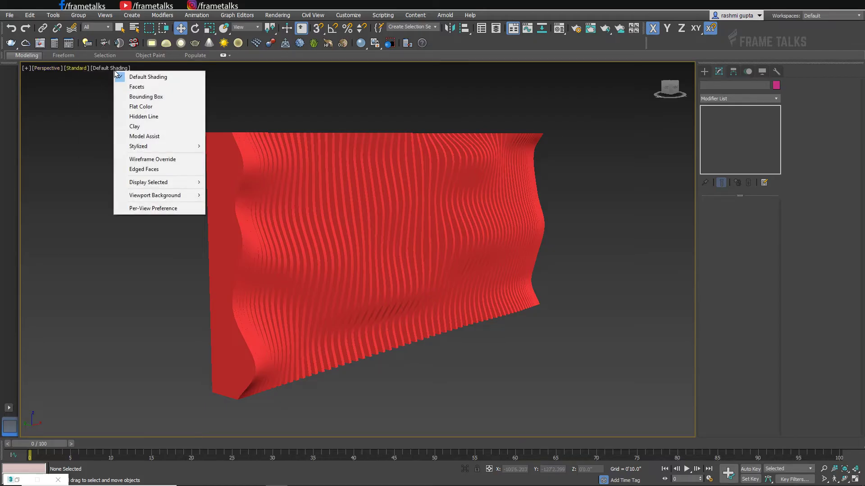
pyautogui.click(147, 127)
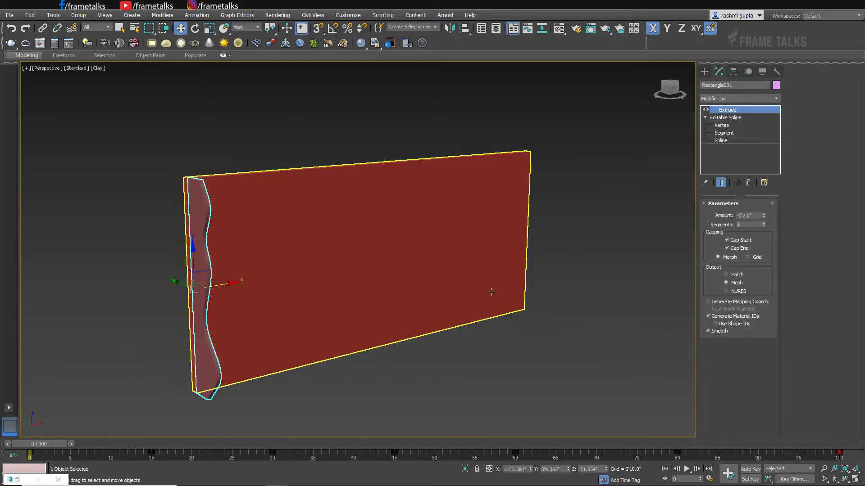
# In the Curve Editor, set the slat's X Position keys at frames 0 and 100 to linear tangents
pyautogui.click(224, 15)
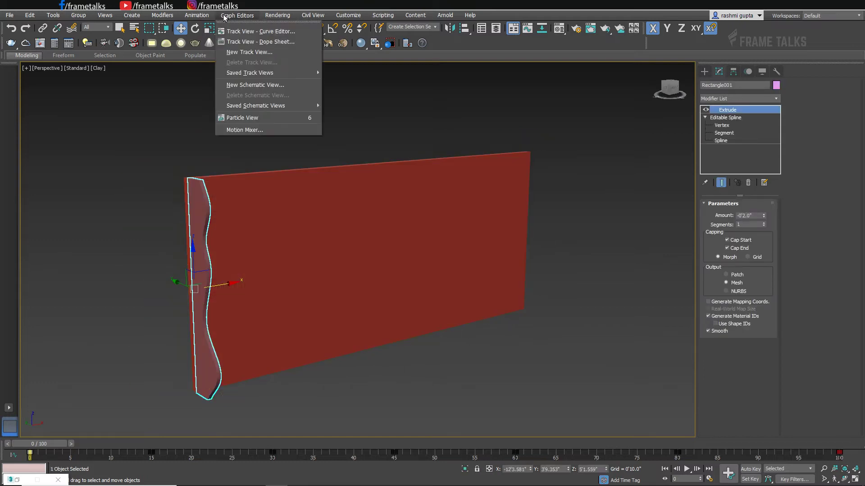
pyautogui.click(251, 32)
pyautogui.moveTo(402, 98); pyautogui.dragTo(435, 16, button='middle')
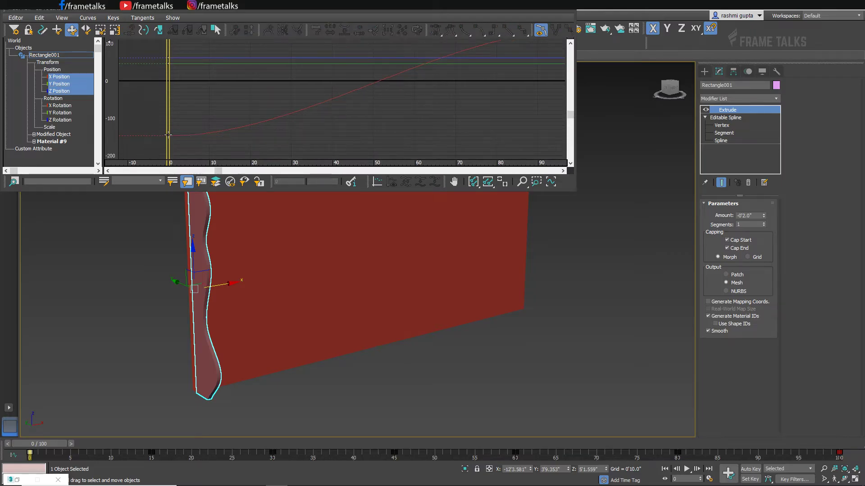
pyautogui.rightClick(168, 135)
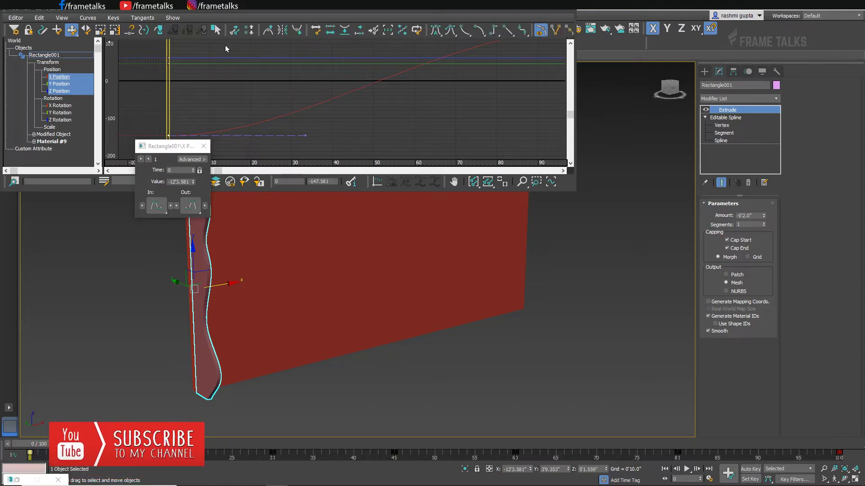
pyautogui.click(346, 31)
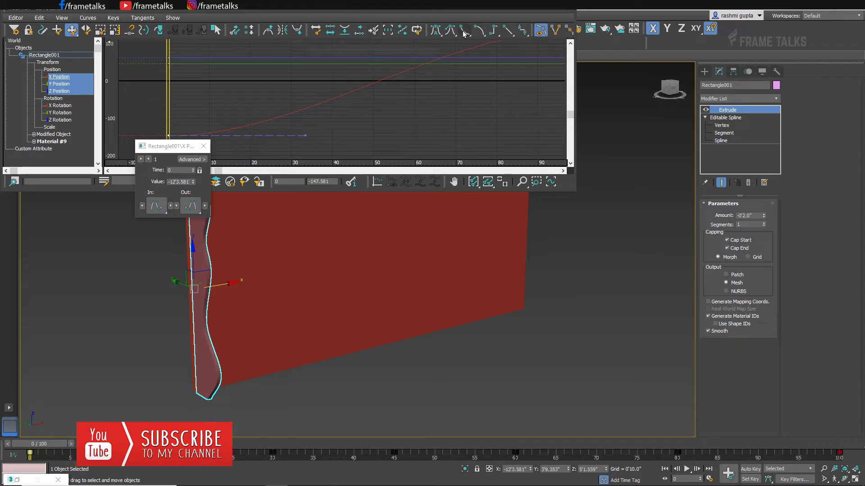
pyautogui.click(204, 146)
pyautogui.click(473, 83)
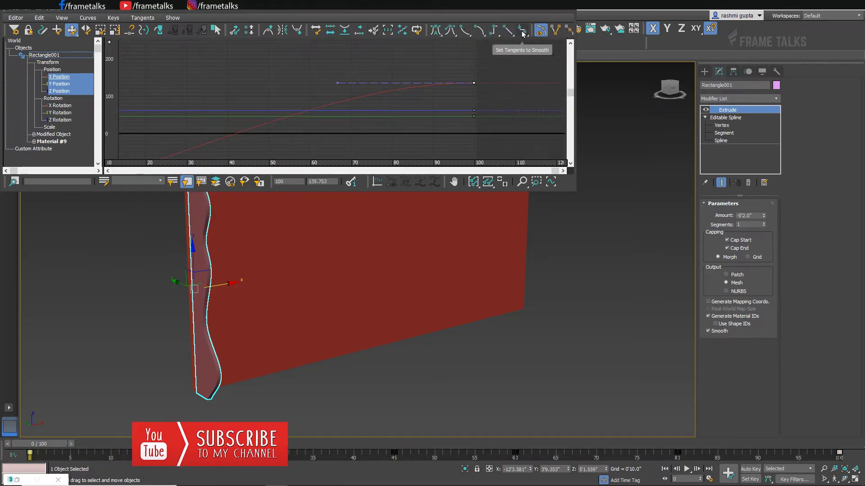
pyautogui.click(507, 31)
pyautogui.click(574, 16)
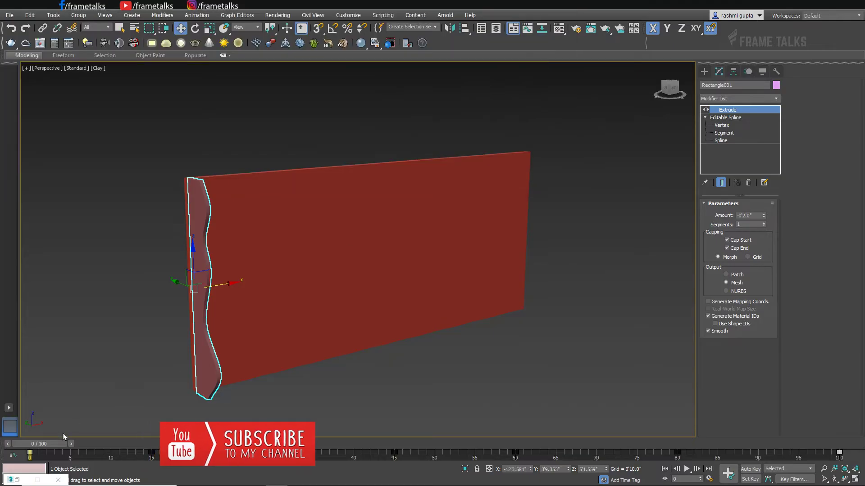
# Create a Snapshot of the slat over frames 0 to 100 with 70 mesh copies
pyautogui.moveTo(34, 444)
pyautogui.mouseDown()
pyautogui.moveTo(172, 449)
pyautogui.moveTo(30, 449)
pyautogui.mouseUp()
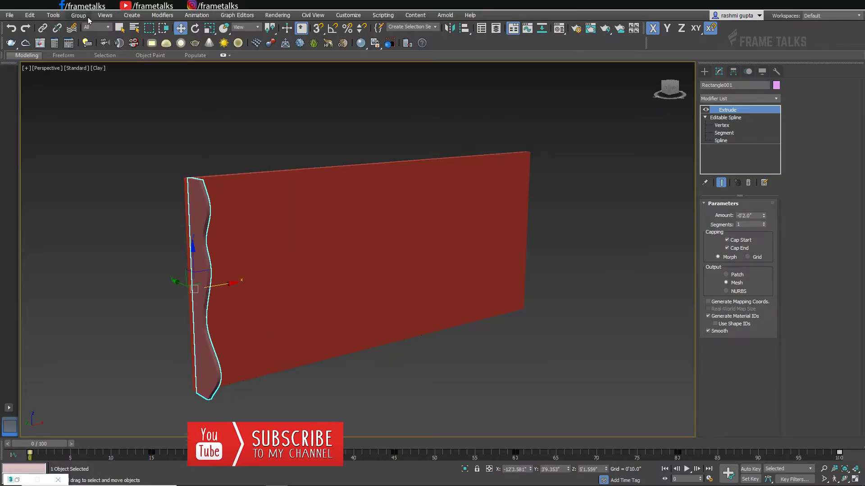
pyautogui.click(64, 16)
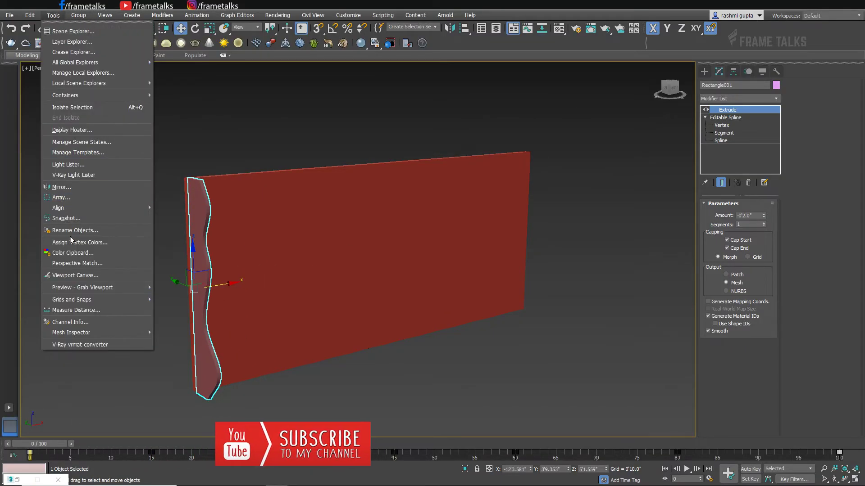
pyautogui.click(65, 218)
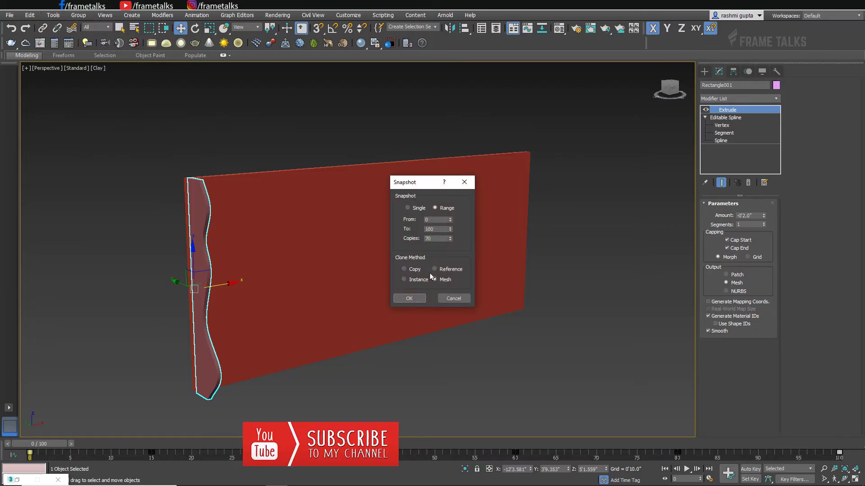
pyautogui.click(409, 296)
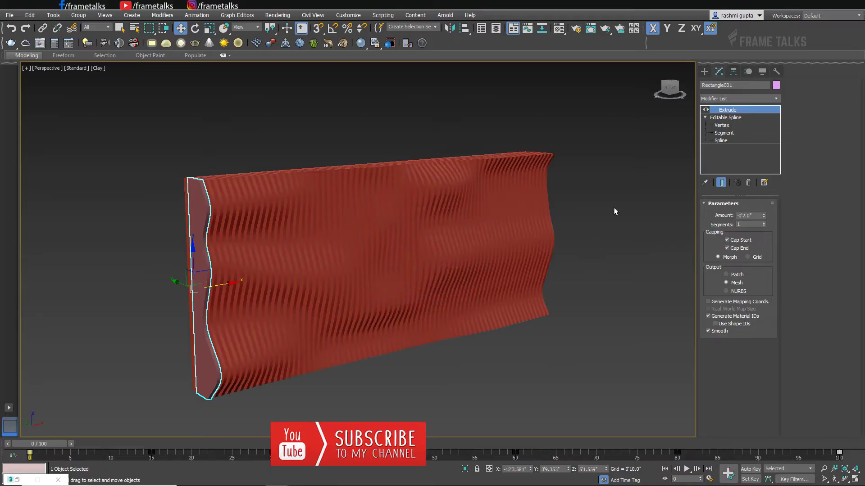
# Inspect the slat spacing on the panel up close and undo the 70-copy Snapshot
pyautogui.click(614, 209)
pyautogui.keyDown('alt'); pyautogui.moveTo(614, 209); pyautogui.dragTo(518, 237, button='middle'); pyautogui.keyUp('alt')
pyautogui.keyDown('alt'); pyautogui.moveTo(203, 284); pyautogui.dragTo(235, 330, button='middle'); pyautogui.keyUp('alt')
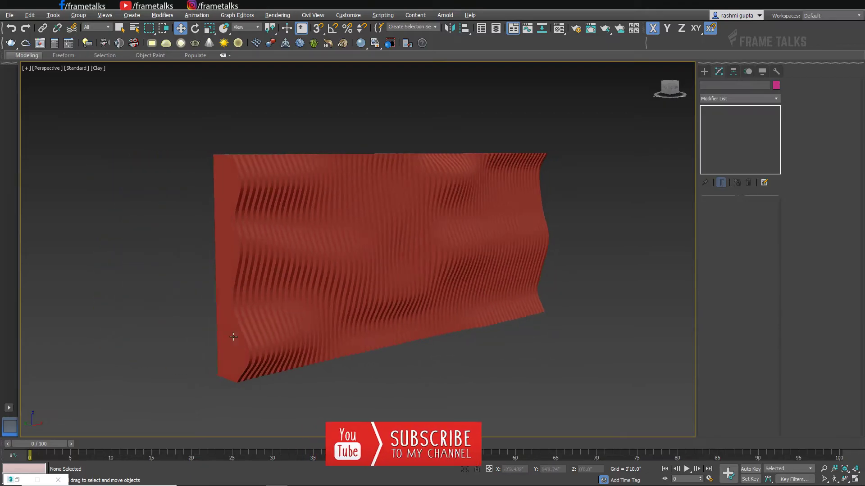
pyautogui.scroll(4, 238, 328)
pyautogui.scroll(-2, 229, 330)
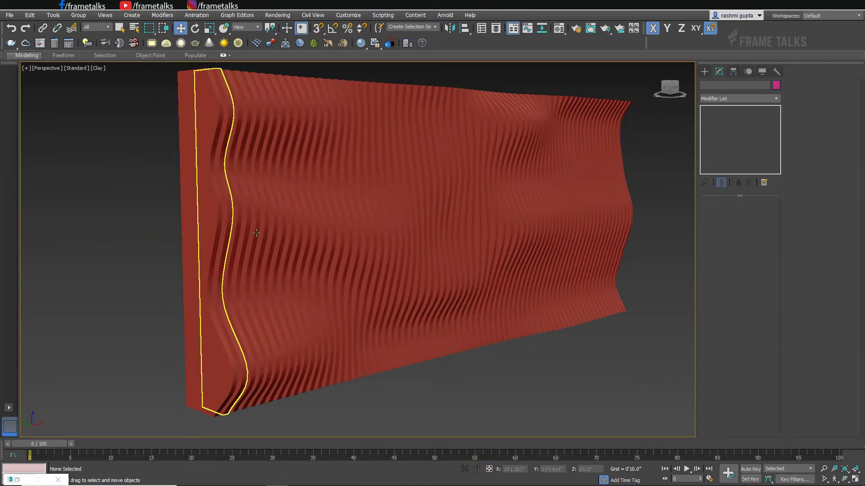
pyautogui.hotkey('ctrl', 'z')
pyautogui.hotkey('ctrl', 'z')
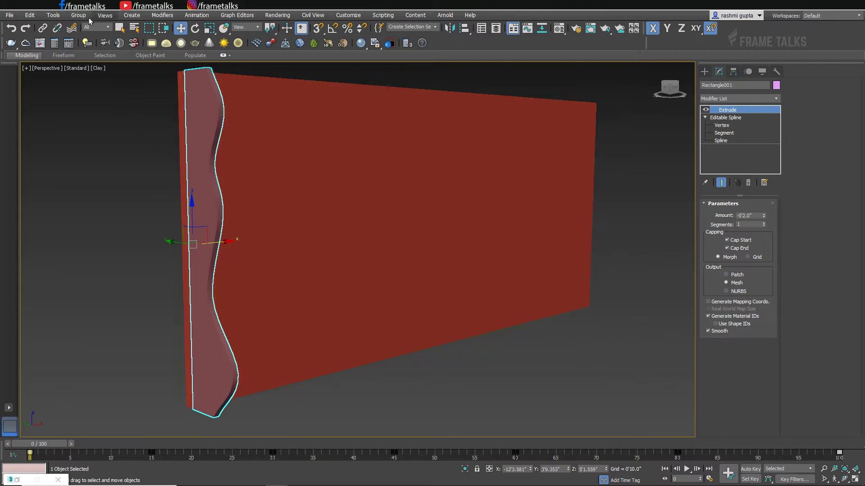
# Create the slat Snapshot again as meshes over frames 0 to 100, and deselect the slat
pyautogui.click(84, 15)
pyautogui.moveTo(55, 15)
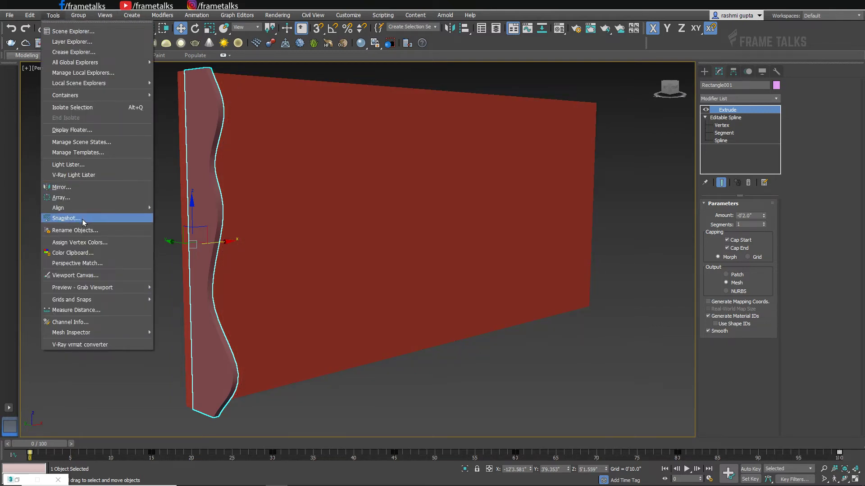
pyautogui.click(68, 218)
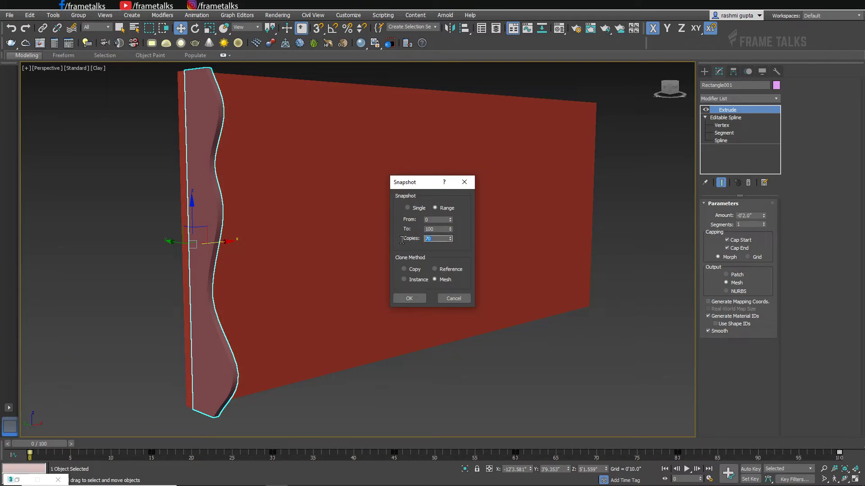
pyautogui.click(409, 299)
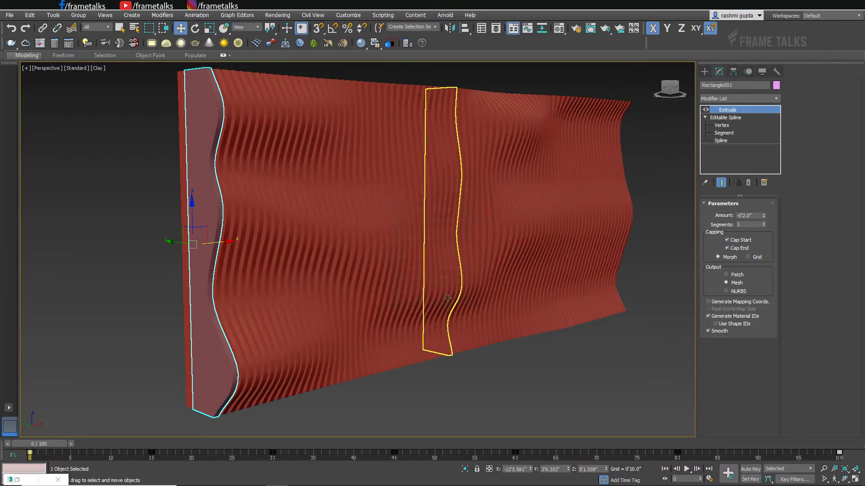
pyautogui.keyDown('alt'); pyautogui.moveTo(414, 305); pyautogui.dragTo(448, 243, button='middle'); pyautogui.keyUp('alt')
pyautogui.click(585, 212)
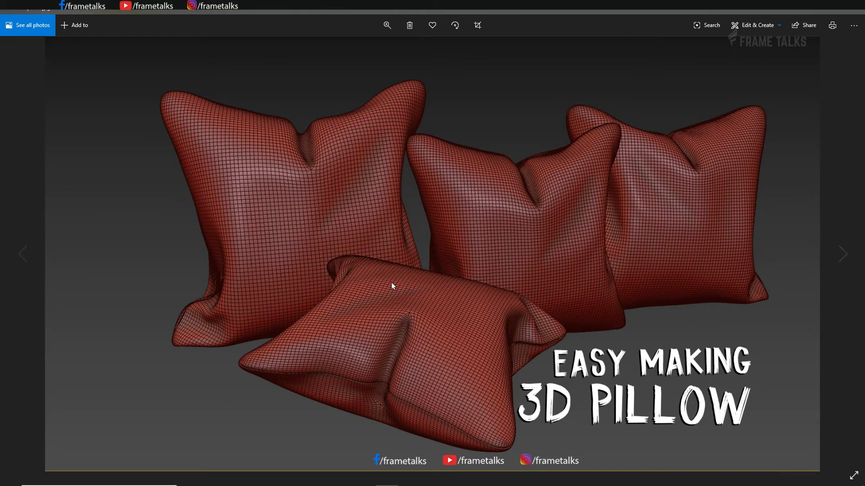
# Preview the pillow image, the Tut video and the garden walk video from the TUTORIAL FOR UPLOAD folder
pyautogui.scroll(2, 346, 311)
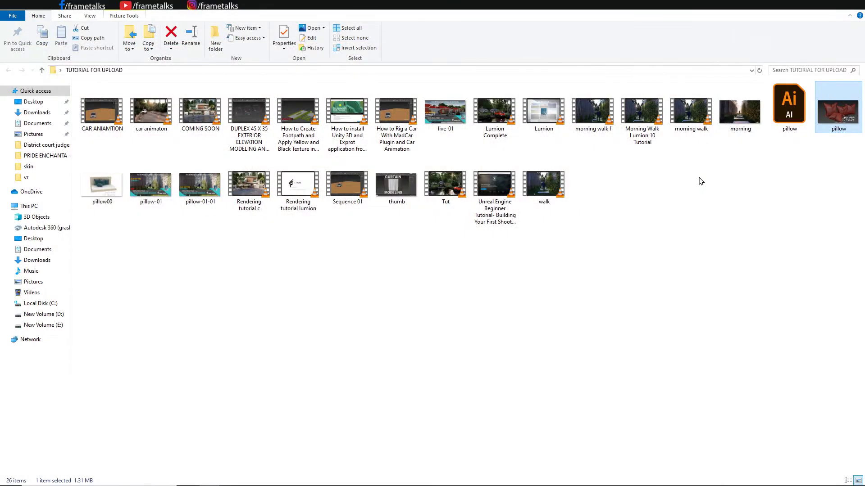
pyautogui.doubleClick(460, 181)
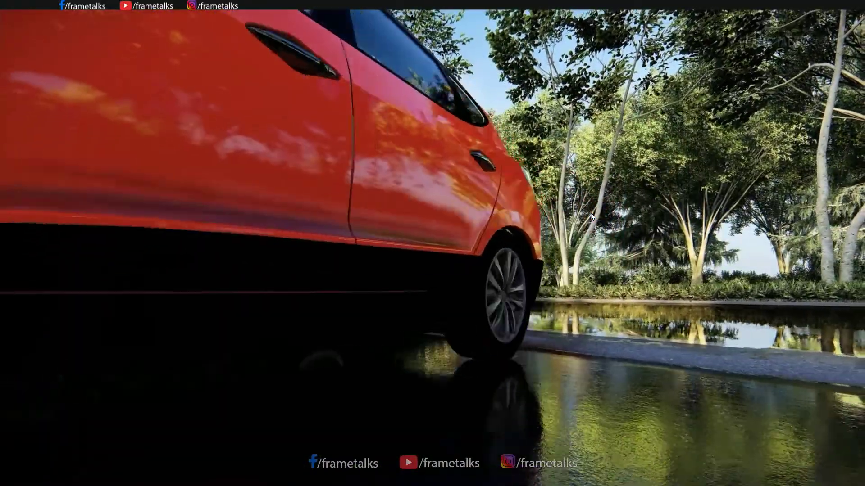
pyautogui.doubleClick(590, 212)
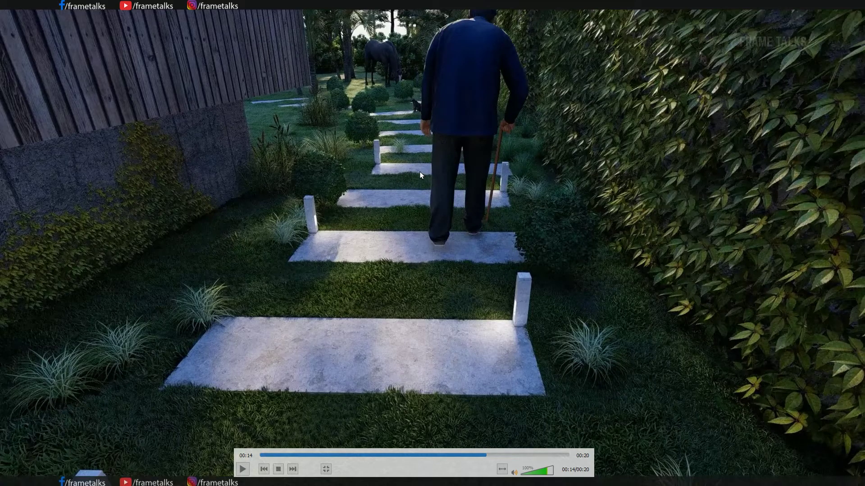
pyautogui.press('space')
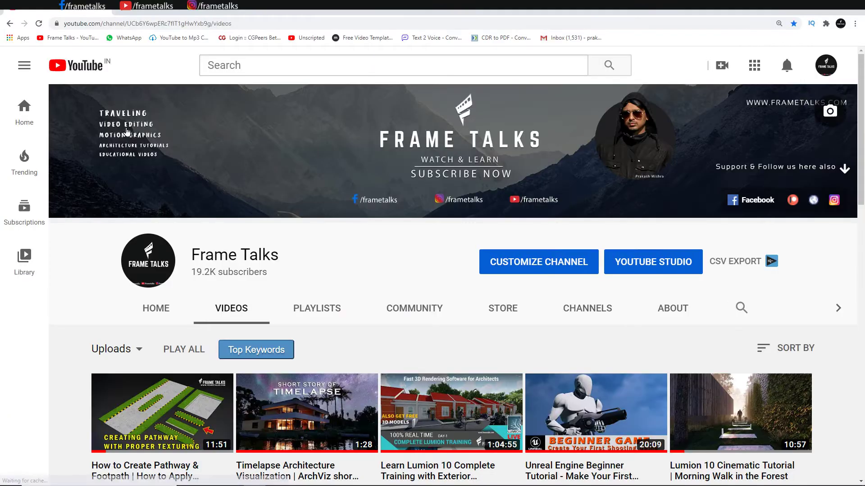
# In YouTube, look through the Frame Talks channel's uploaded videos down to the older ones, and open its list of channels
pyautogui.moveTo(862, 179); pyautogui.dragTo(863, 217)
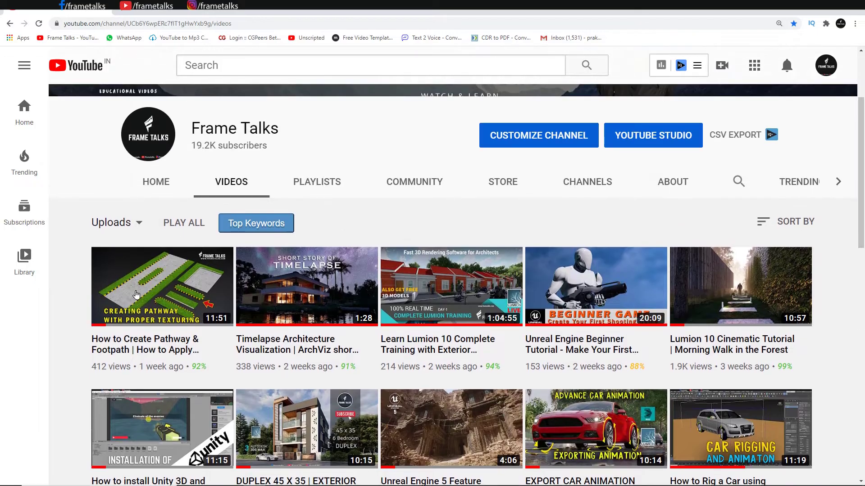
pyautogui.click(174, 319)
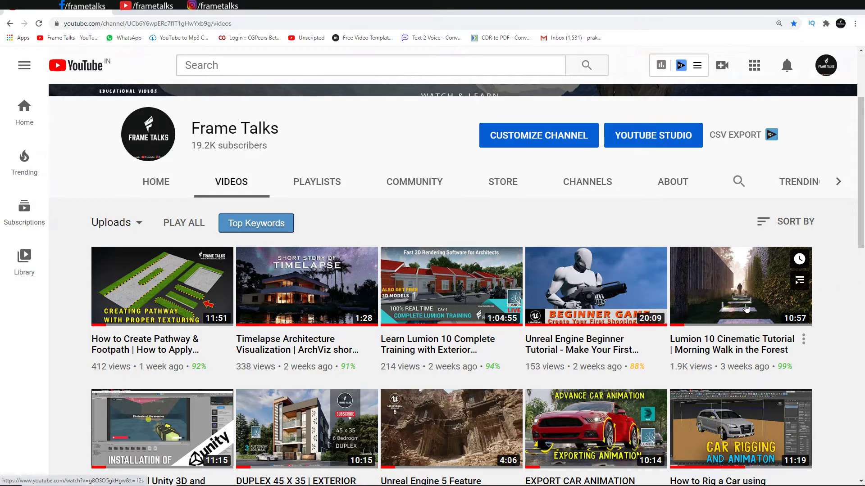
pyautogui.moveTo(860, 224); pyautogui.dragTo(864, 283)
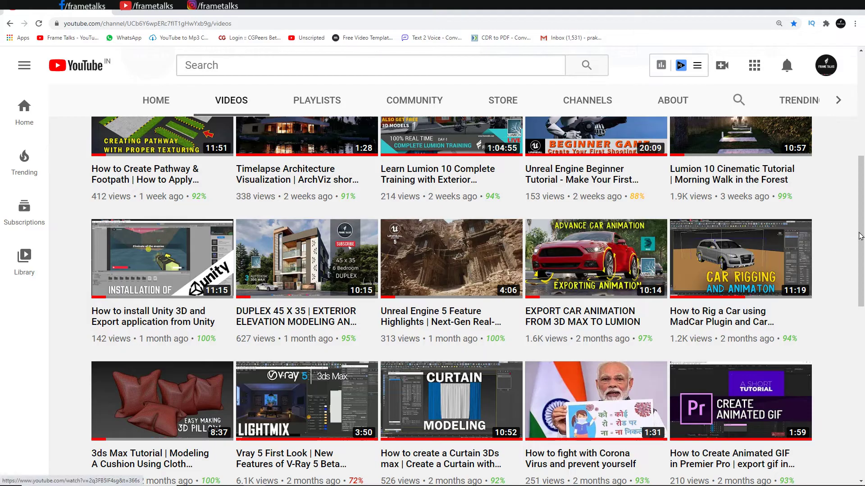
pyautogui.moveTo(860, 237); pyautogui.dragTo(860, 263)
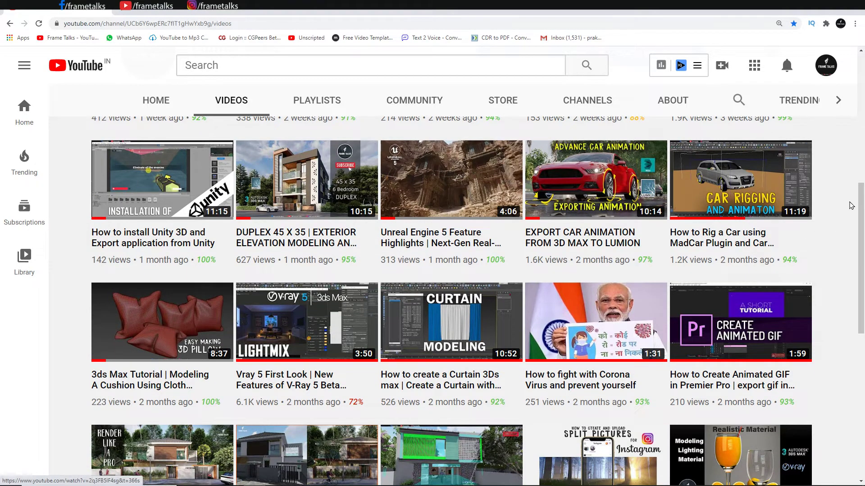
pyautogui.scroll(-2, 860, 252)
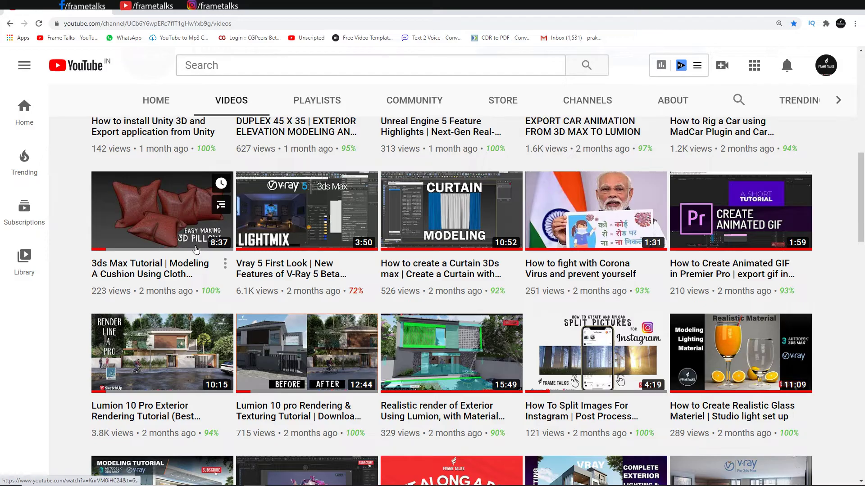
pyautogui.scroll(-5, 168, 386)
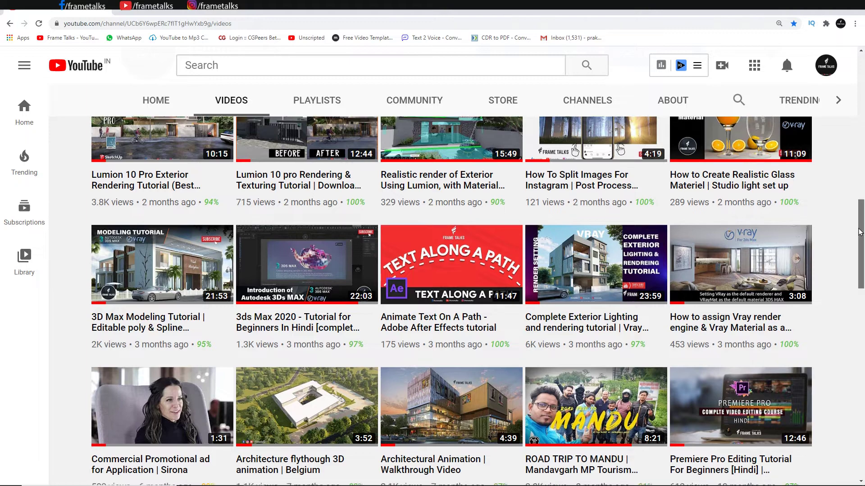
pyautogui.moveTo(862, 224); pyautogui.dragTo(862, 276)
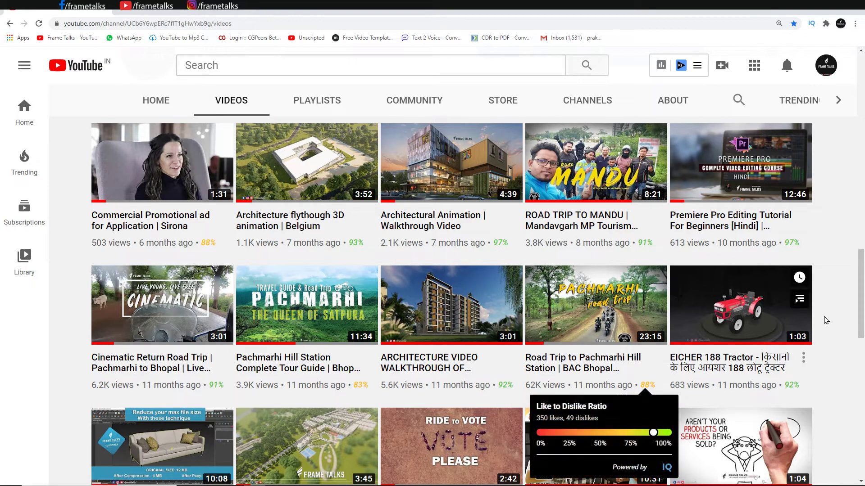
pyautogui.moveTo(863, 298); pyautogui.dragTo(862, 96)
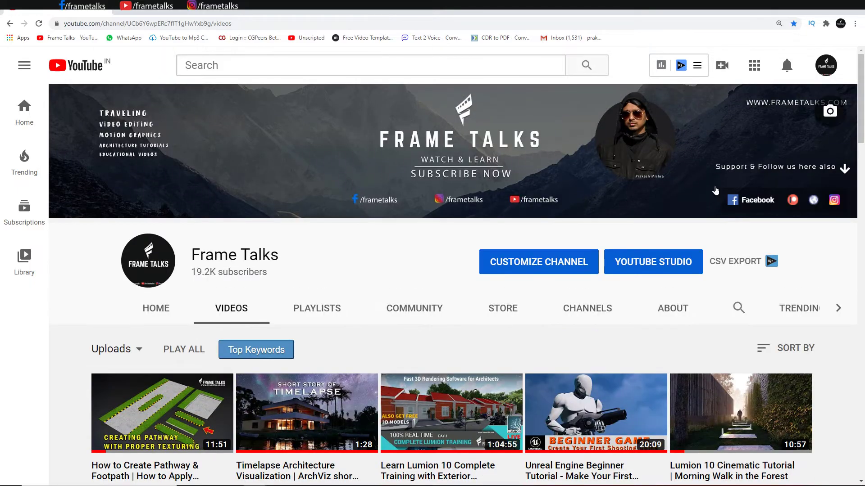
pyautogui.click(575, 304)
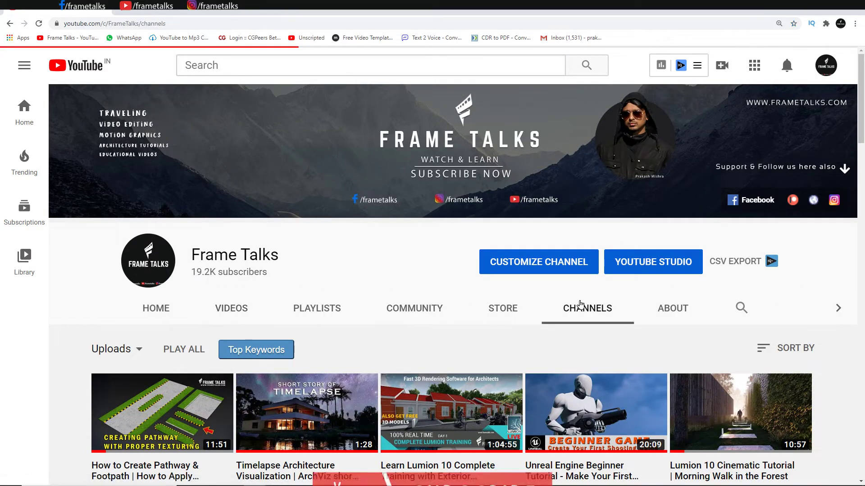